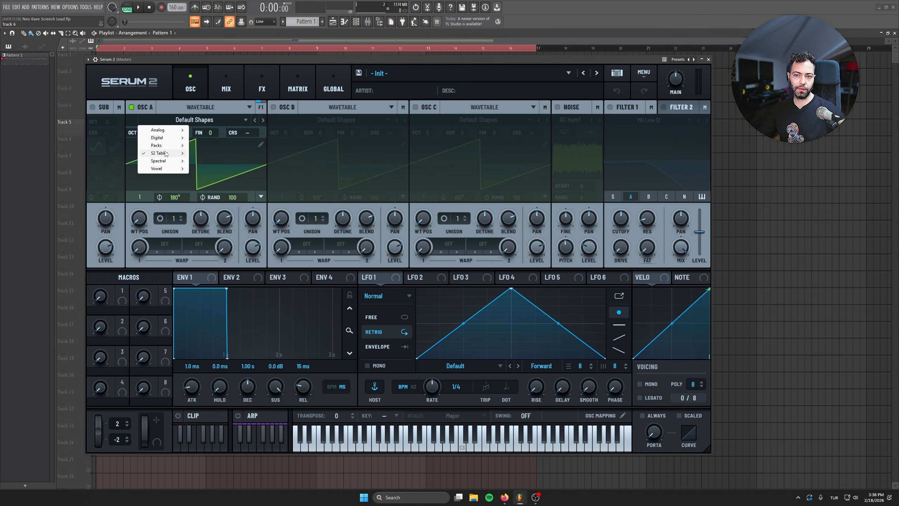
Step: Load the Saw Alice wavetable from the analog S2 Tables into oscillator A and set its level to 90%
mouse_move(166, 153)
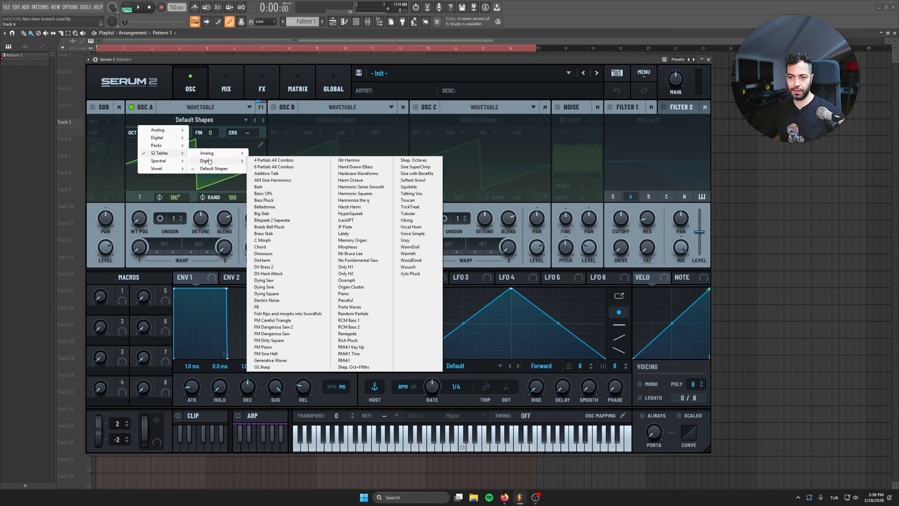
mouse_move(211, 153)
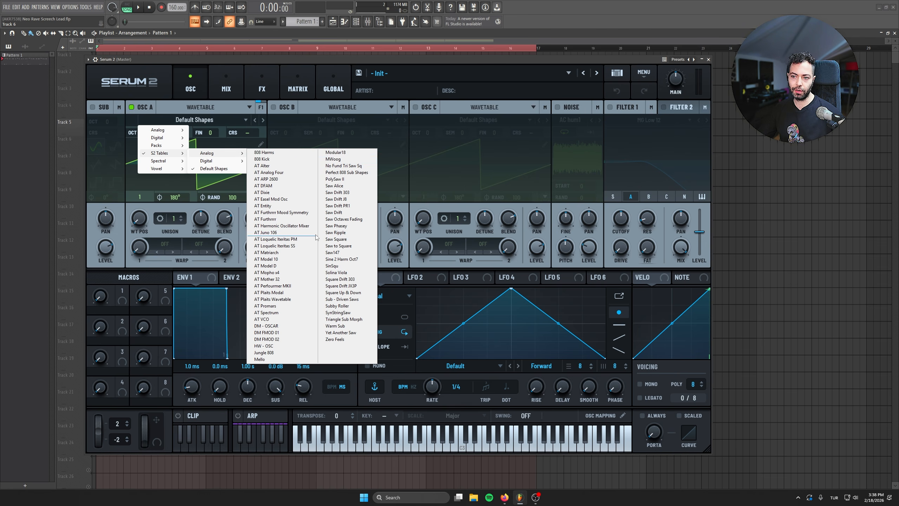
click(342, 185)
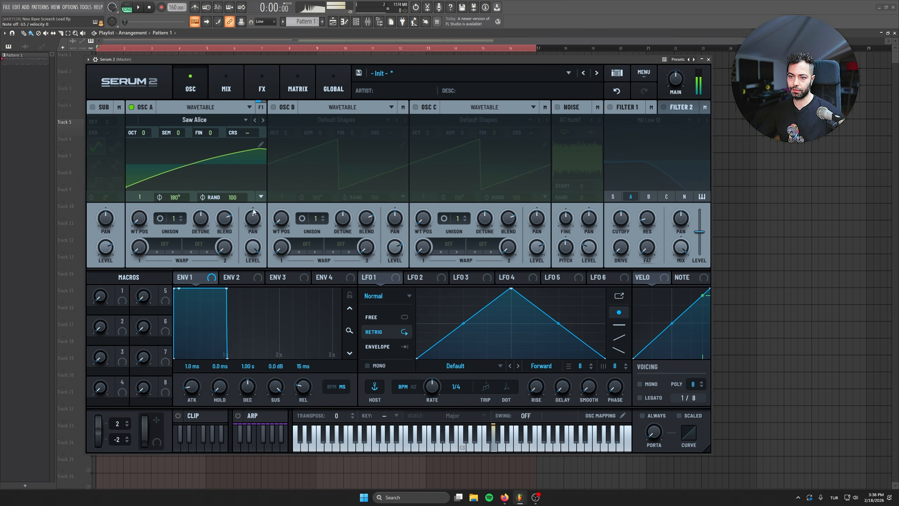
drag(248, 251, 251, 256)
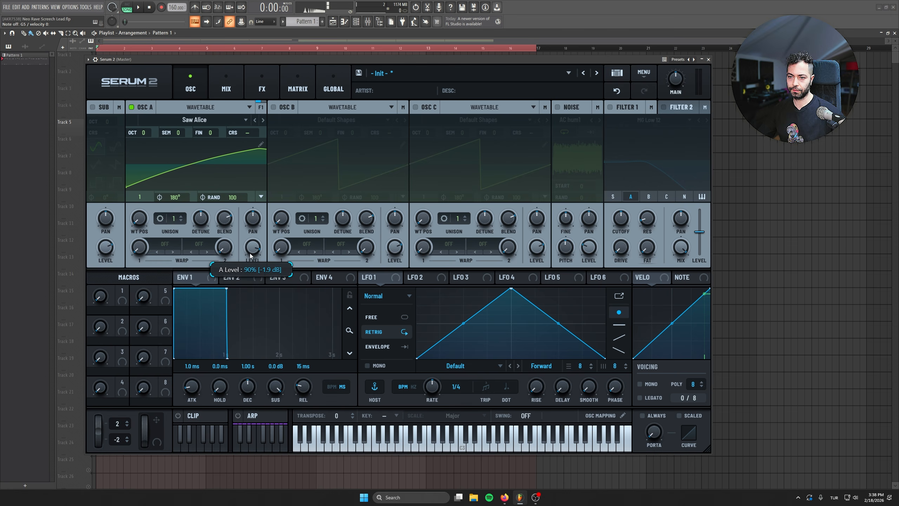
Step: Set oscillator A's first warp mode to Bend +, dial in a moderate warp amount and adjust the main volume
click(152, 250)
mouse_move(177, 269)
click(223, 269)
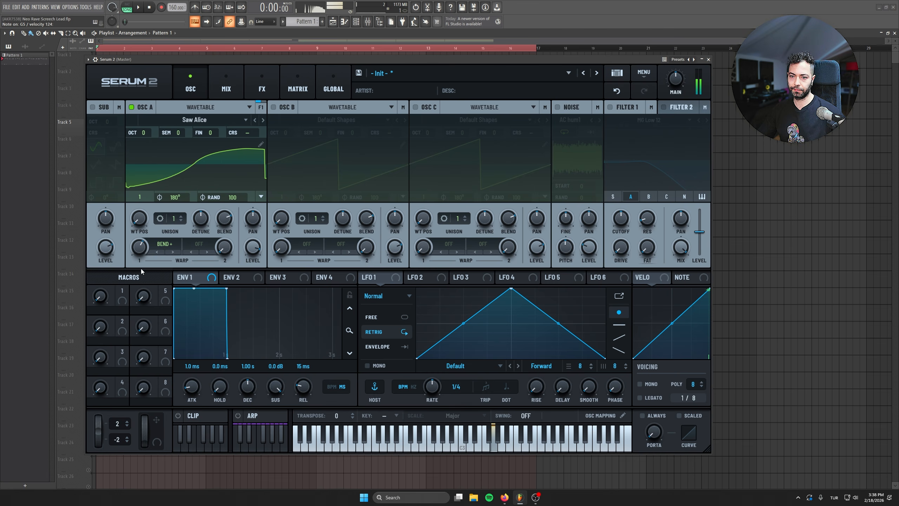
drag(139, 247, 132, 269)
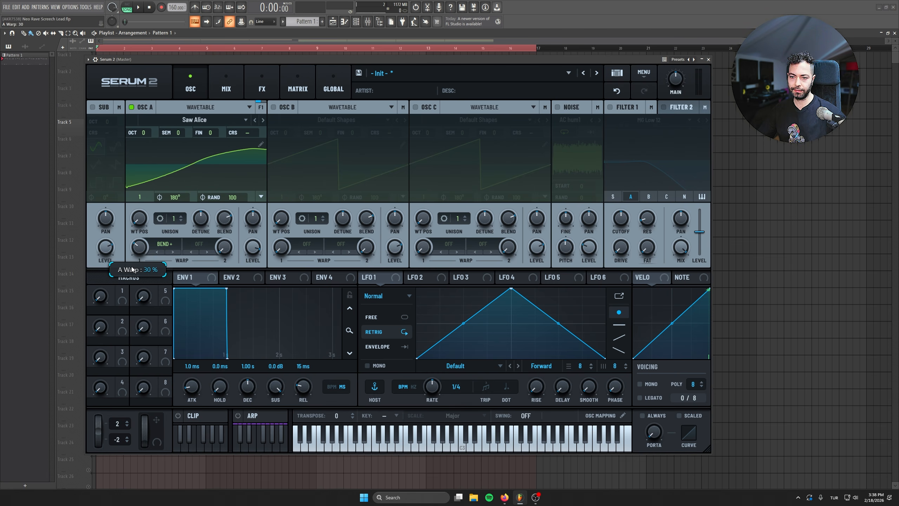
drag(132, 269, 130, 232)
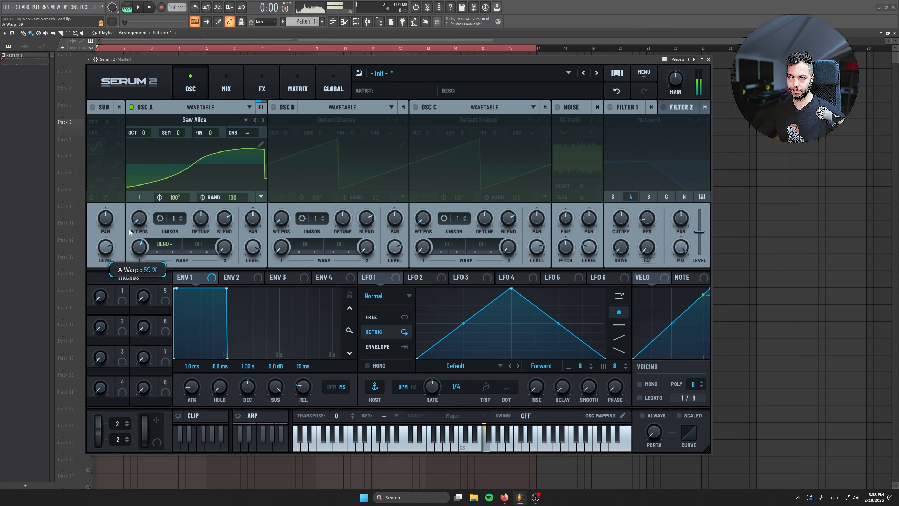
drag(680, 79, 683, 42)
drag(140, 250, 142, 271)
Step: Give Envelope 2 zero sustain and a 652 ms decay, and assign it to modulate oscillator A's Bend + warp amount
click(256, 279)
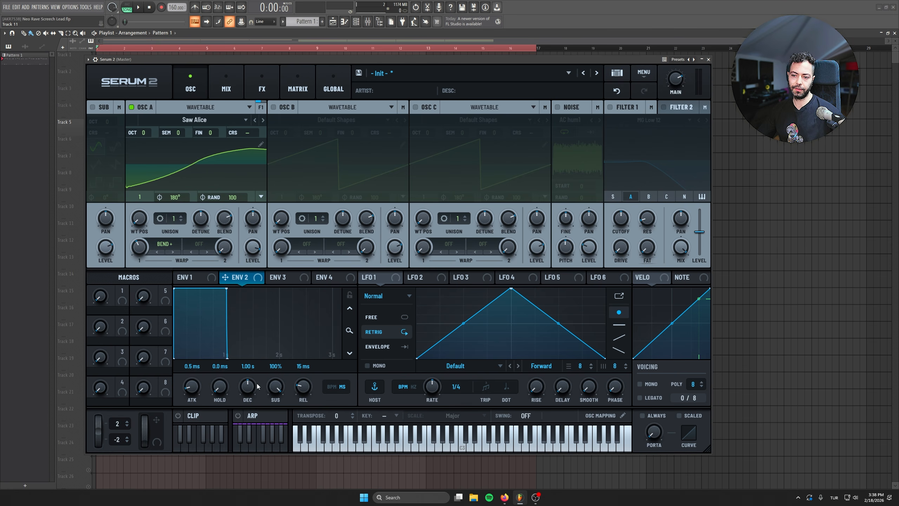
drag(273, 388, 249, 402)
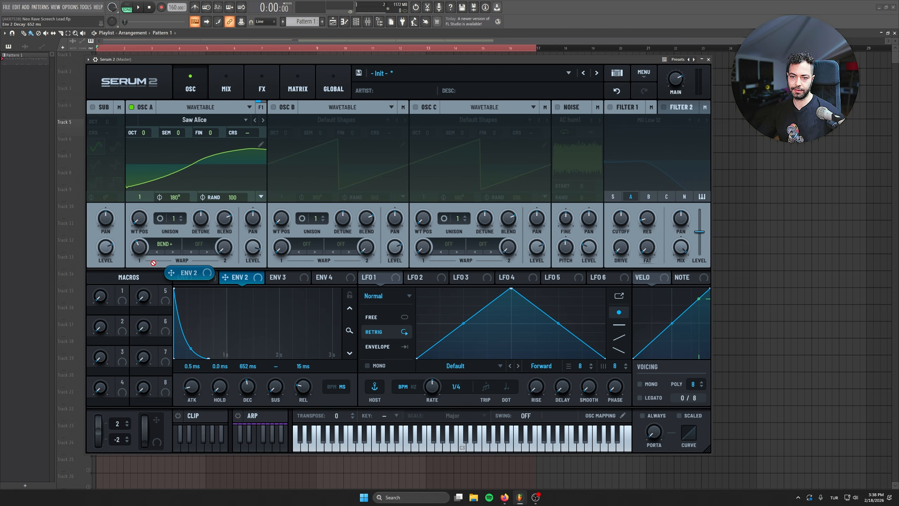
drag(139, 248, 131, 276)
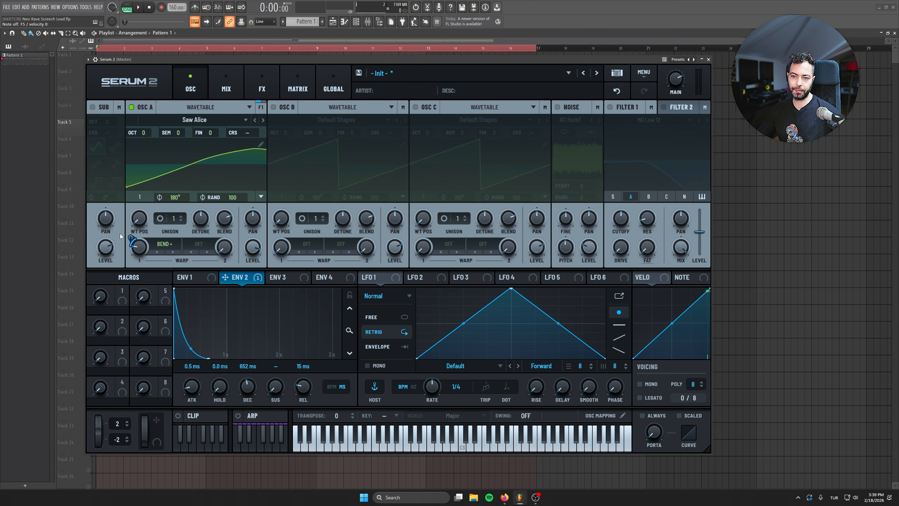
Step: Set oscillator A's unison to 16 voices and raise its detune to about 0.38
drag(177, 219, 178, 85)
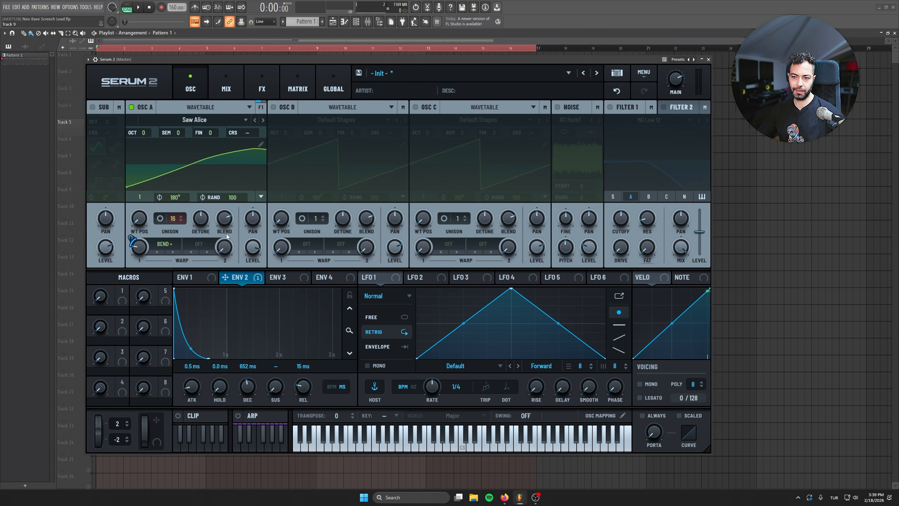
drag(192, 227, 206, 209)
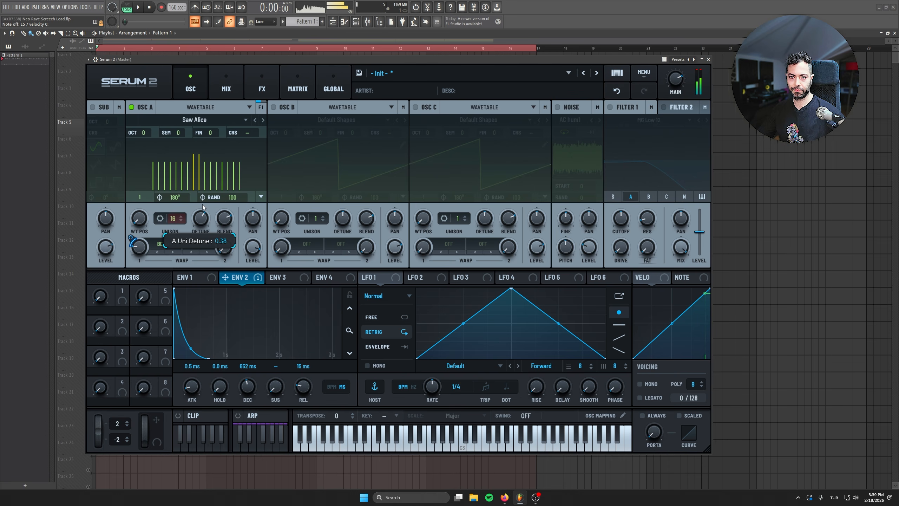
Step: Enable oscillator B one octave up and load the Saw Drift PR1 wavetable from the analog S2 Tables
click(273, 108)
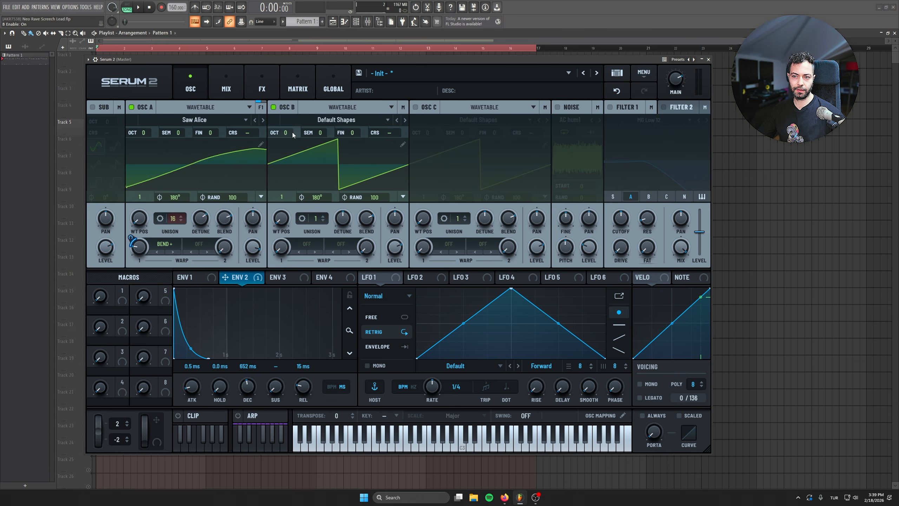
click(336, 120)
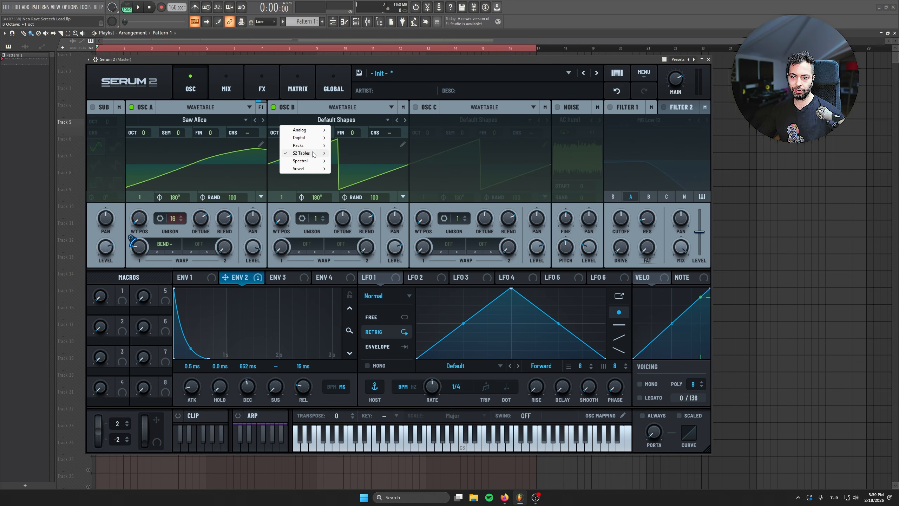
mouse_move(315, 155)
mouse_move(367, 154)
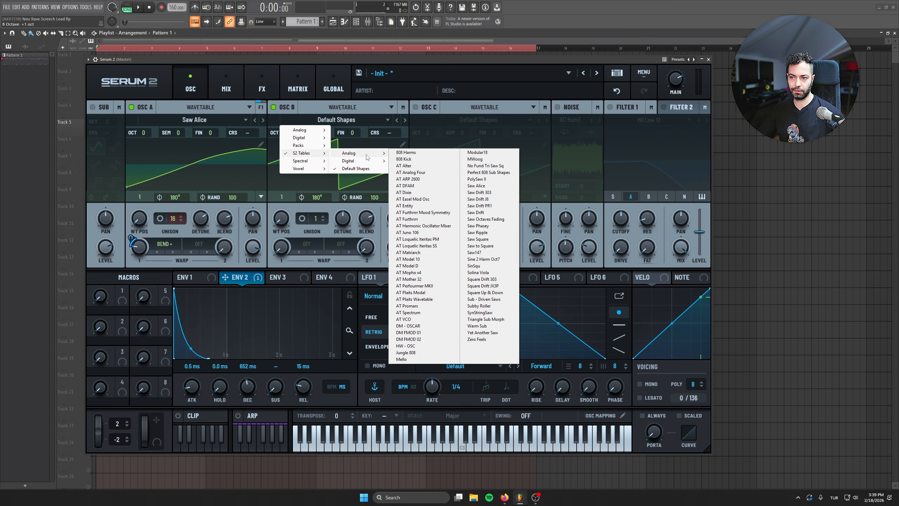
click(508, 212)
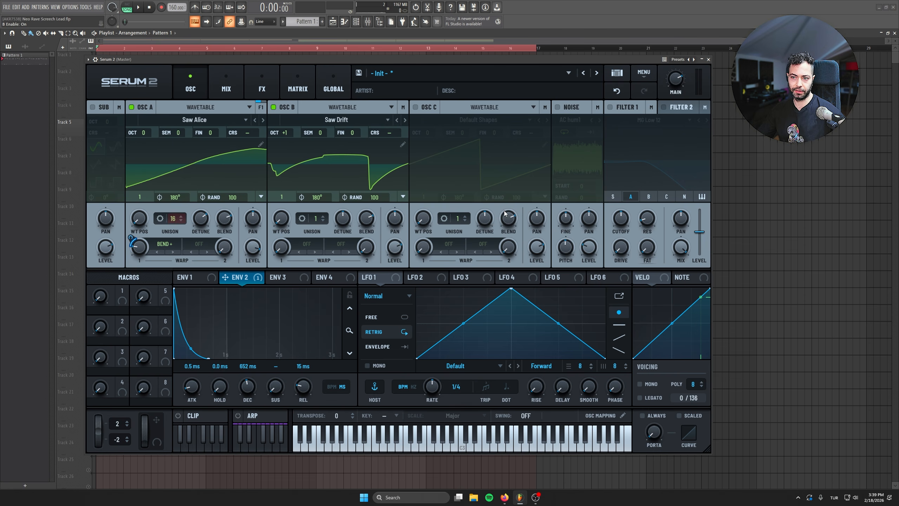
click(396, 121)
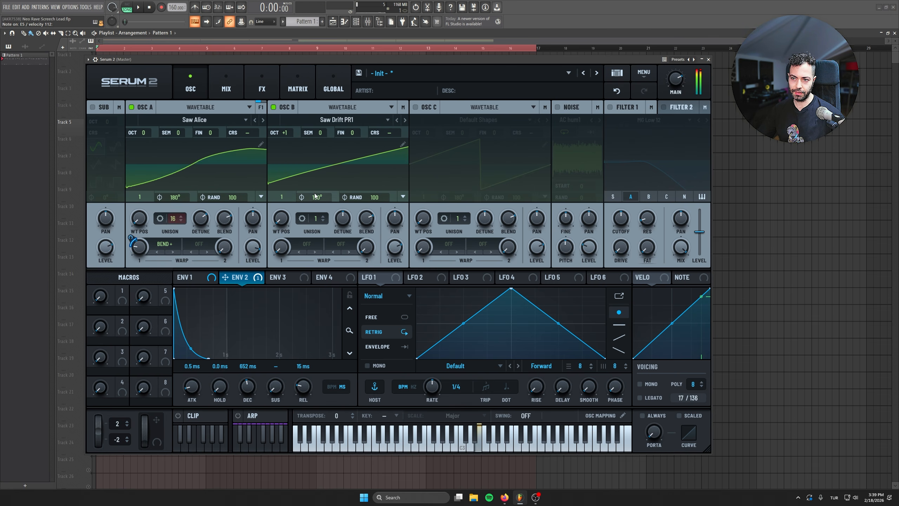
Step: Set oscillator B's unison to 9 voices and increase its detune
drag(315, 218, 327, 155)
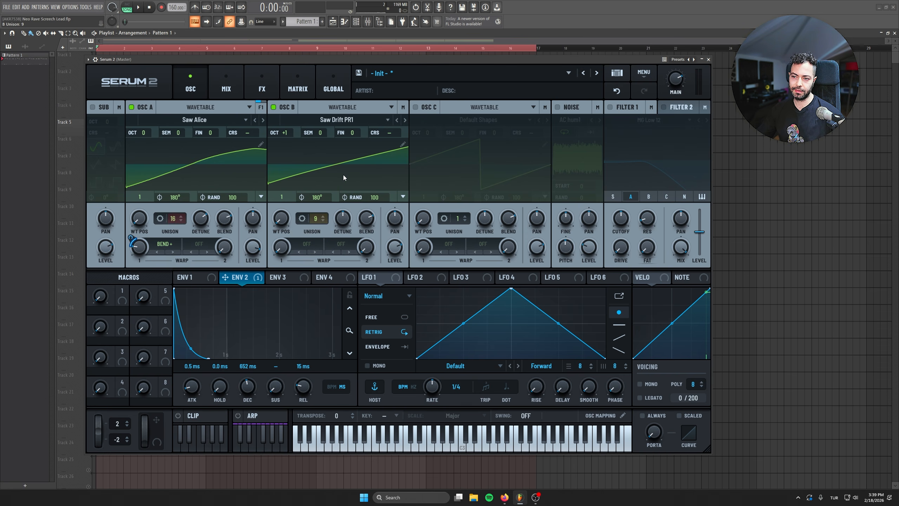
drag(343, 218, 331, 112)
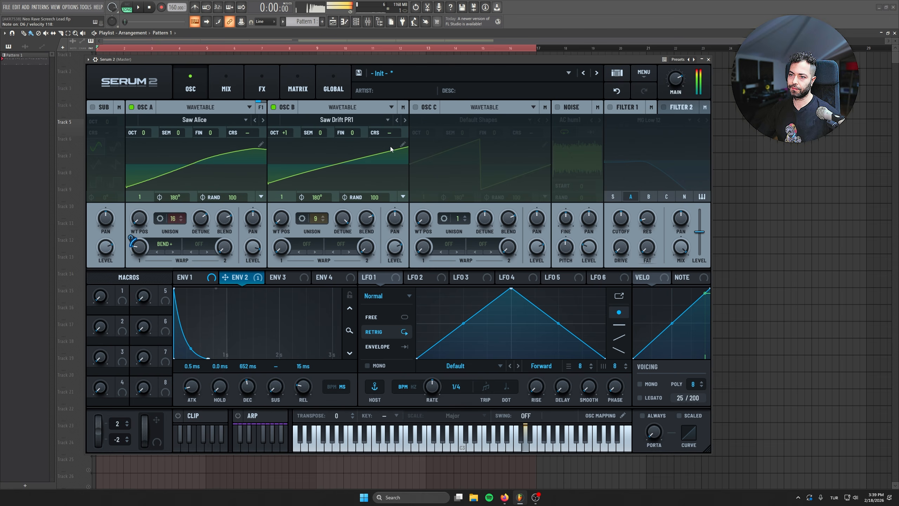
Step: Audition the neighbouring wavetables in oscillator B and settle on Saw Alice
click(407, 121)
click(397, 121)
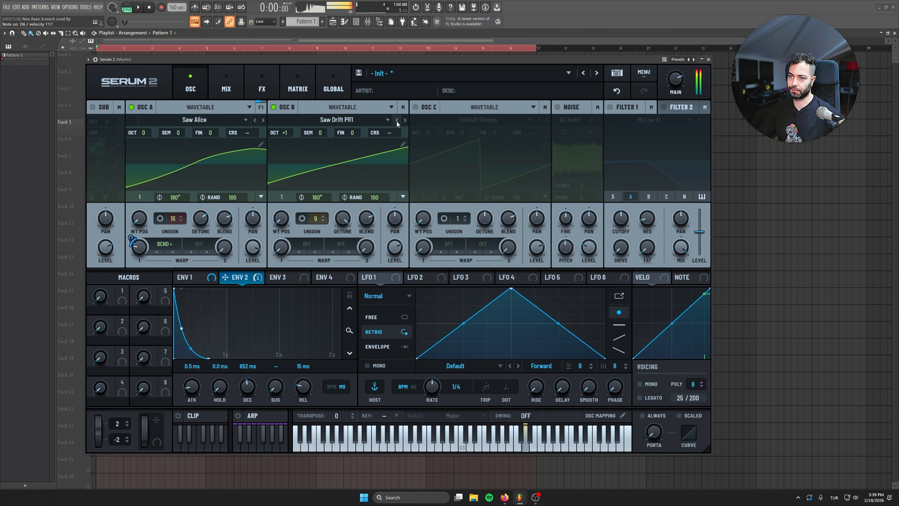
click(397, 121)
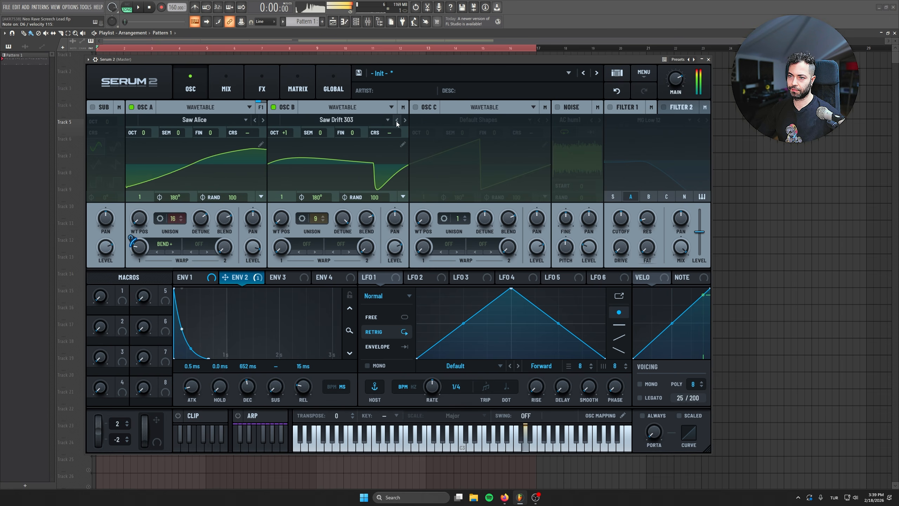
click(397, 120)
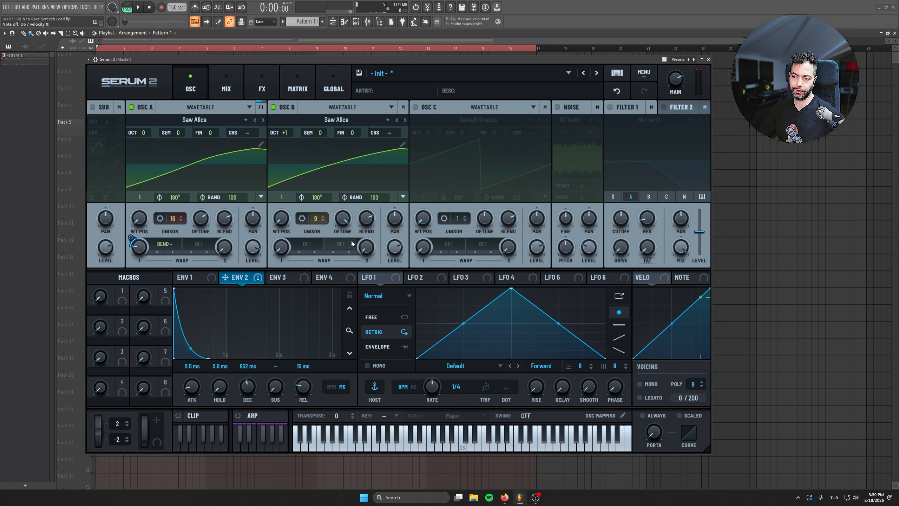
Step: Enable the noise oscillator with the analog ARP white sample and adjust its level
click(558, 108)
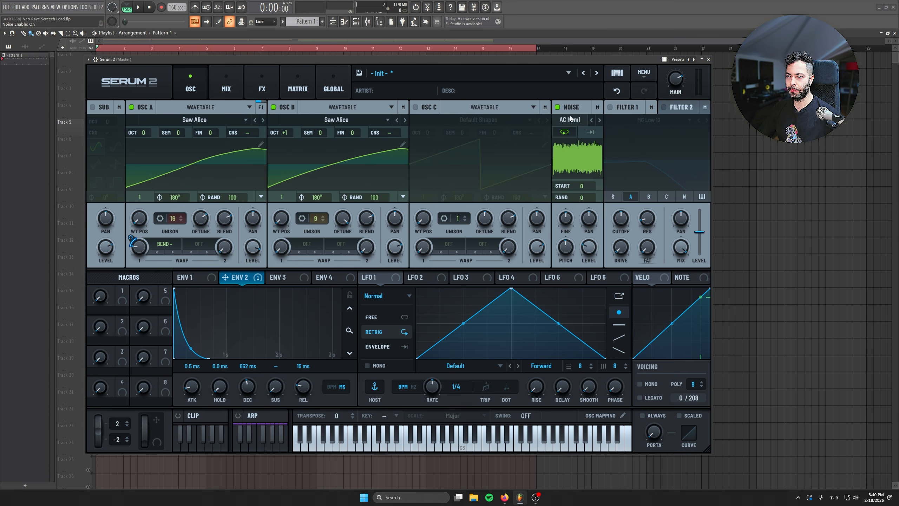
click(570, 120)
mouse_move(584, 130)
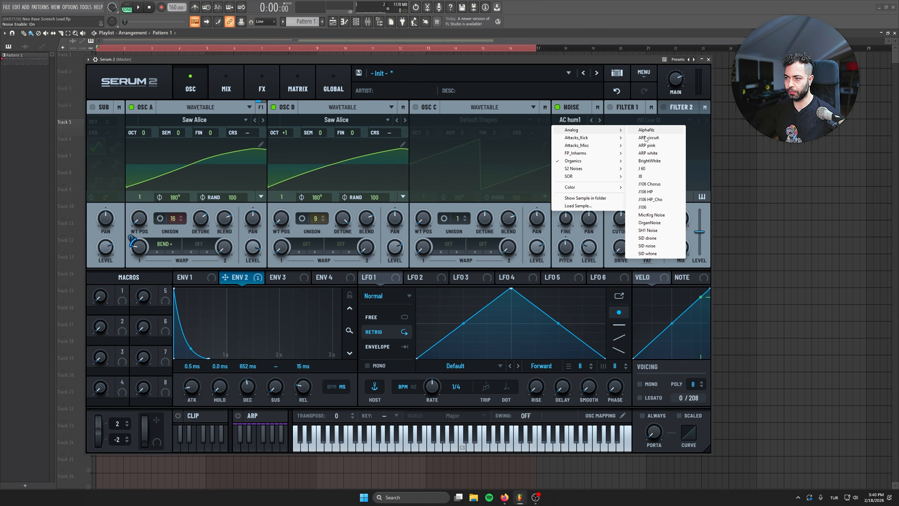
click(648, 153)
drag(584, 250, 563, 165)
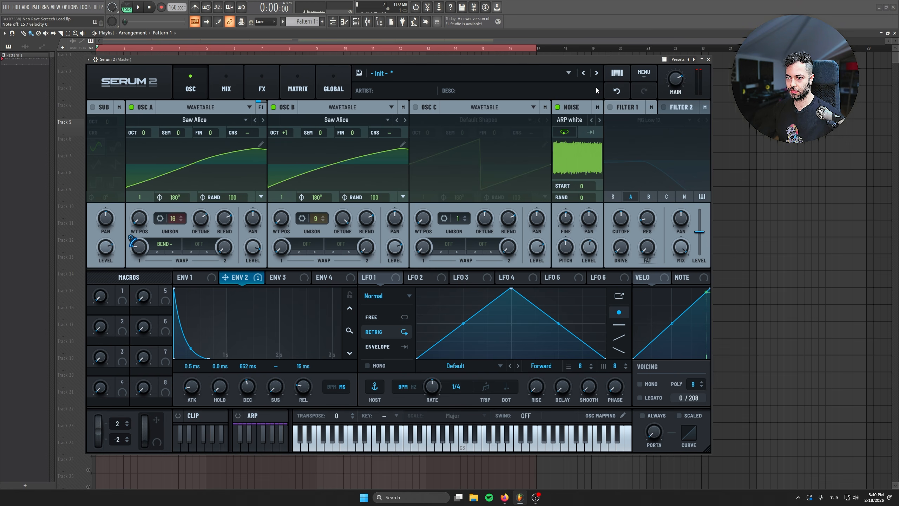
Step: Enable Filter 1, and make the voicing mono with a portamento time of about 32 ms
click(609, 107)
click(646, 385)
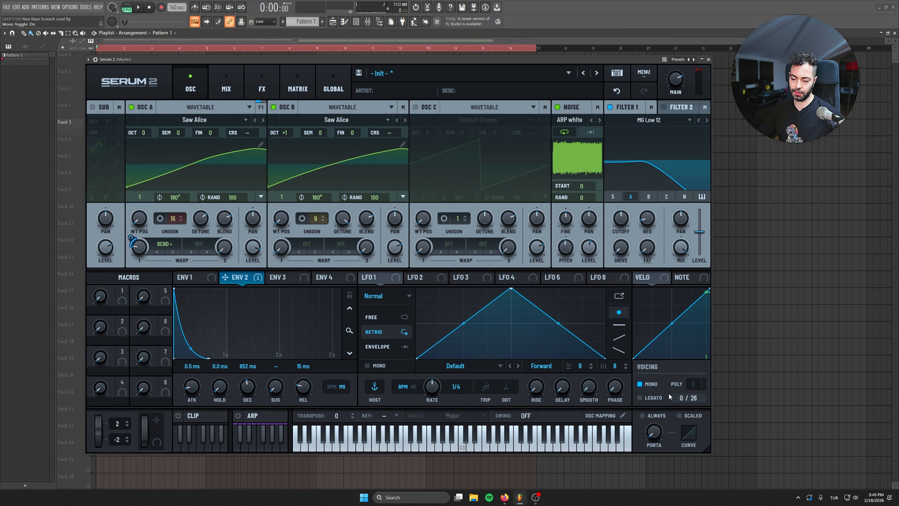
drag(655, 437, 655, 396)
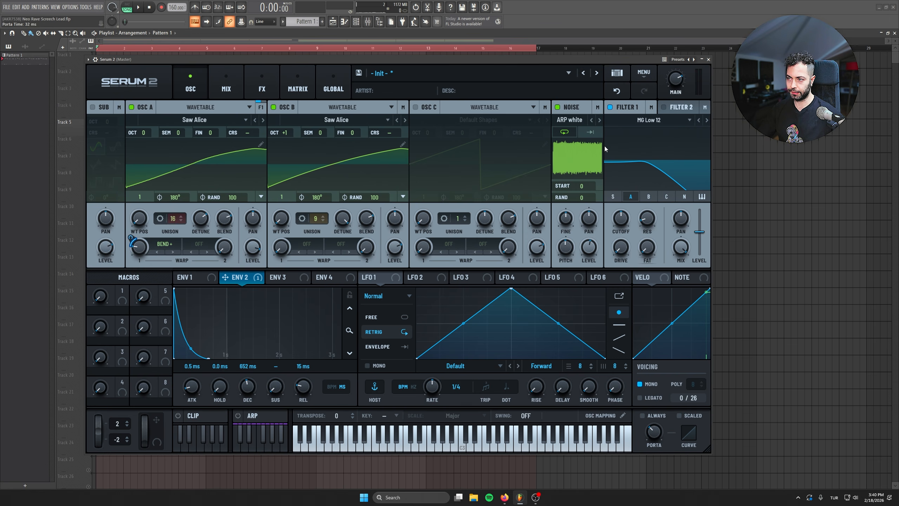
Step: Change Filter 1 to the Comb 2 type from the S2 Filters and raise its FRQ2 amount to 79%
click(659, 119)
mouse_move(637, 162)
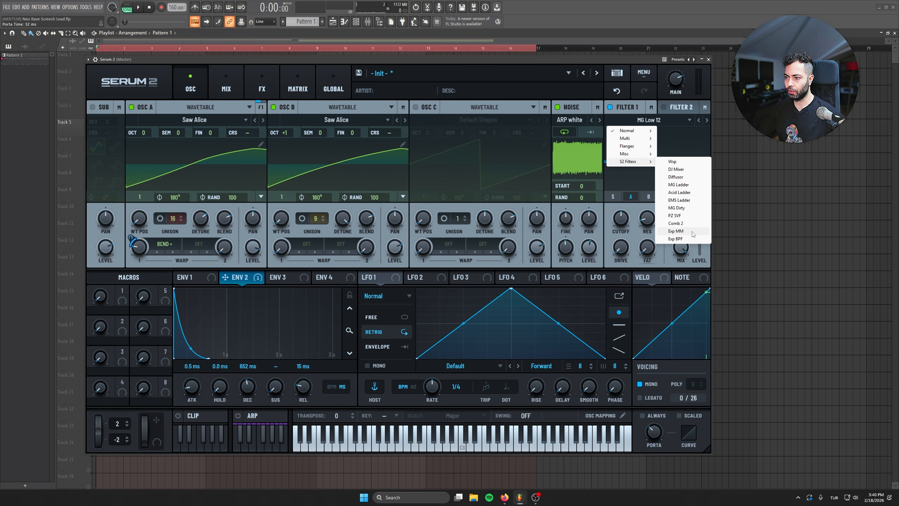
click(677, 223)
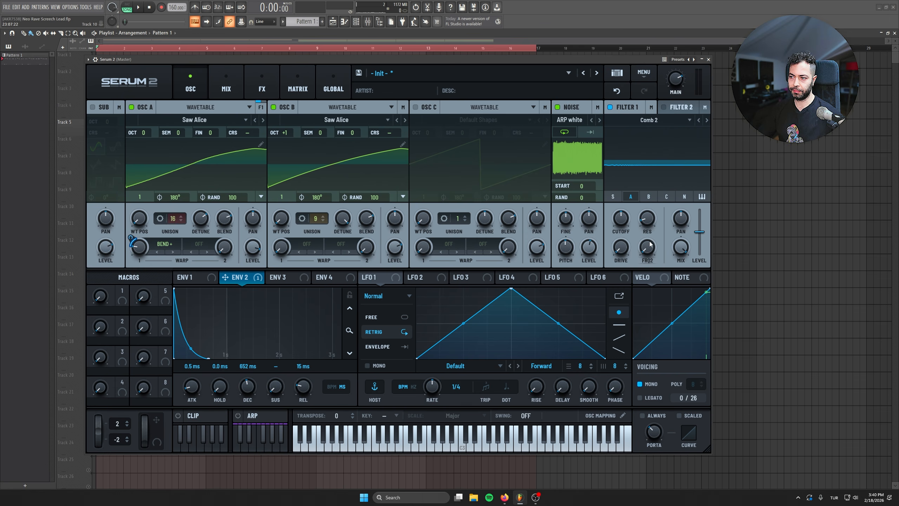
drag(646, 253, 637, 168)
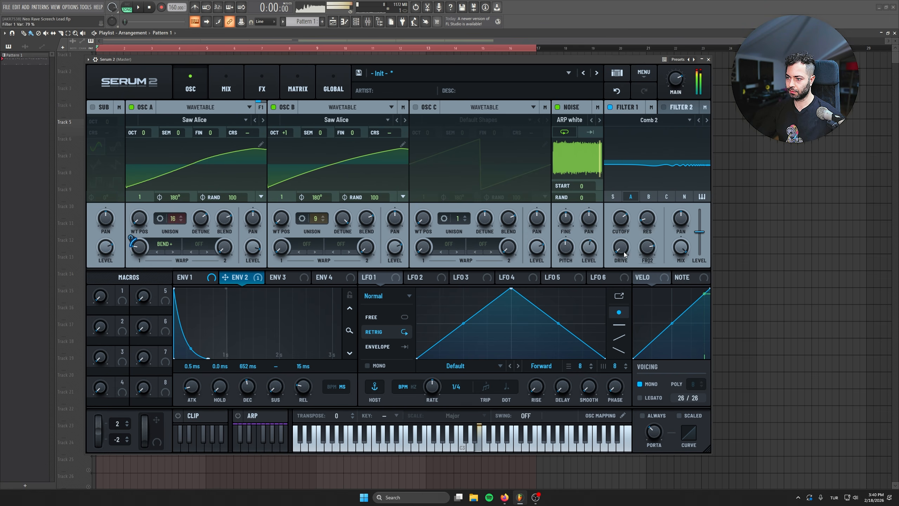
Step: Route oscillator B through Filter 1 and adjust the filter's drive, resonance to about 25%, and a reduced mix
drag(622, 250, 615, 197)
click(649, 197)
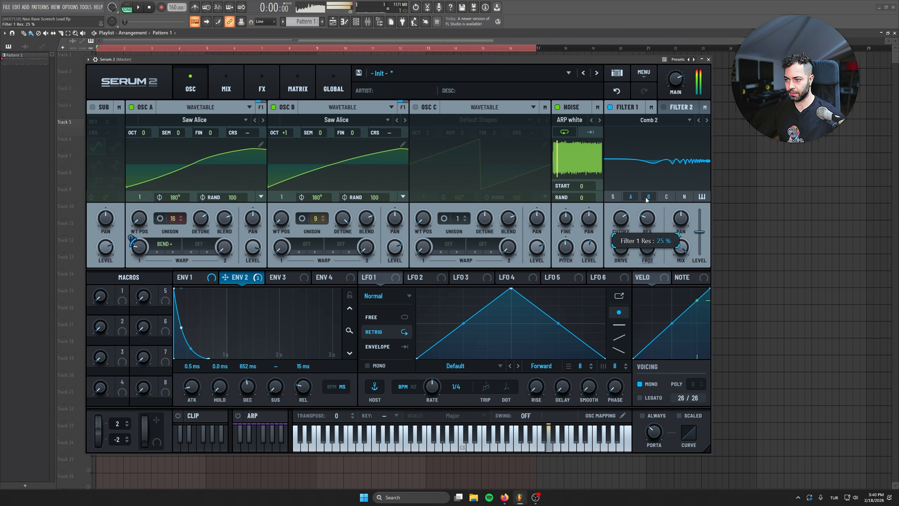
drag(679, 261, 659, 209)
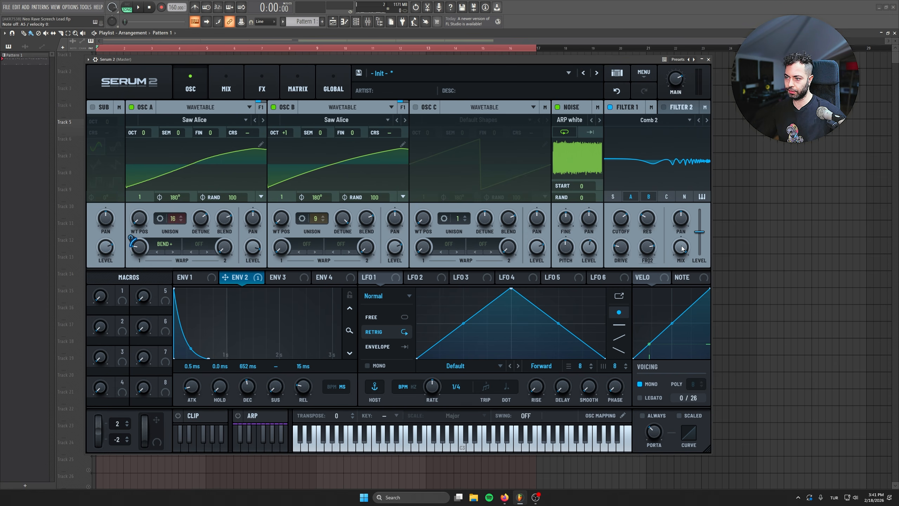
drag(688, 247, 683, 292)
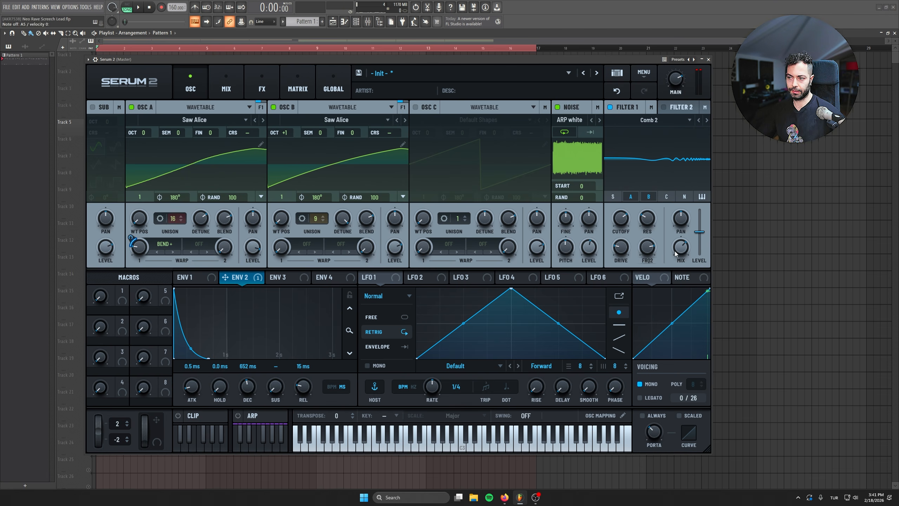
Step: Compare the sound with Filter 1 bypassed and enabled, then lower its cutoff and the main output level
click(610, 108)
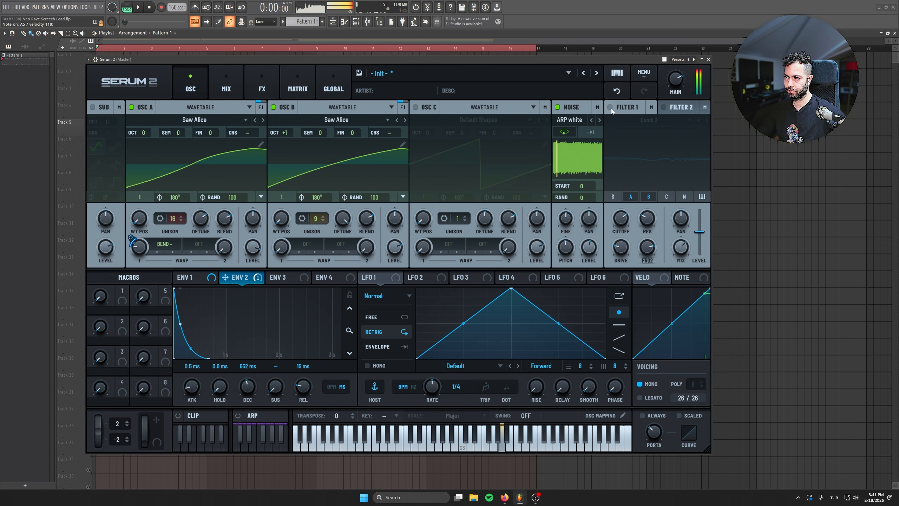
click(611, 108)
mouse_move(622, 208)
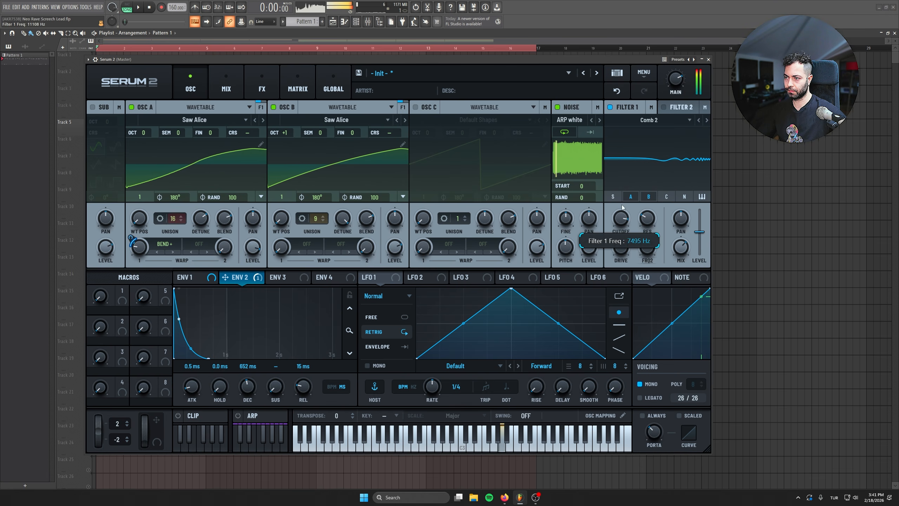
drag(623, 208, 620, 232)
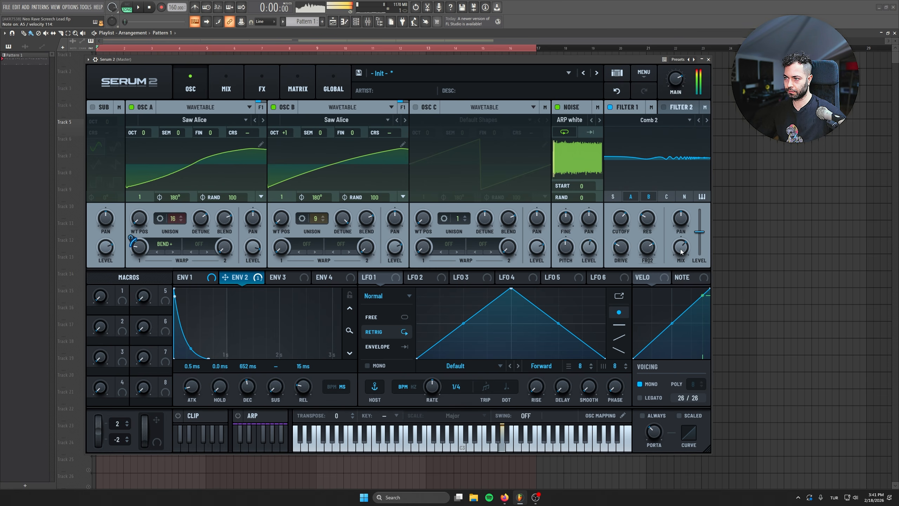
drag(675, 79, 676, 92)
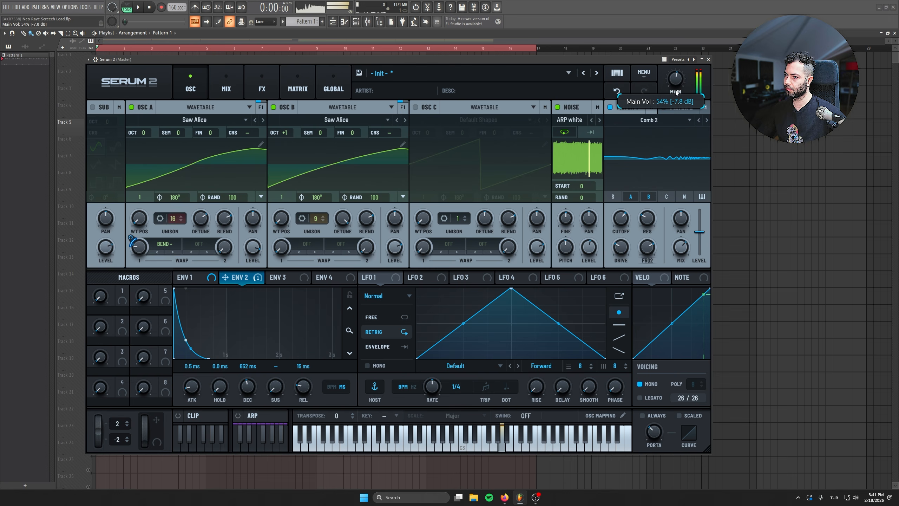
Step: Route the noise, oscillator C and sub through Filter 1, set its mix to about 51%, and readjust the cutoff
click(683, 197)
click(673, 198)
click(613, 197)
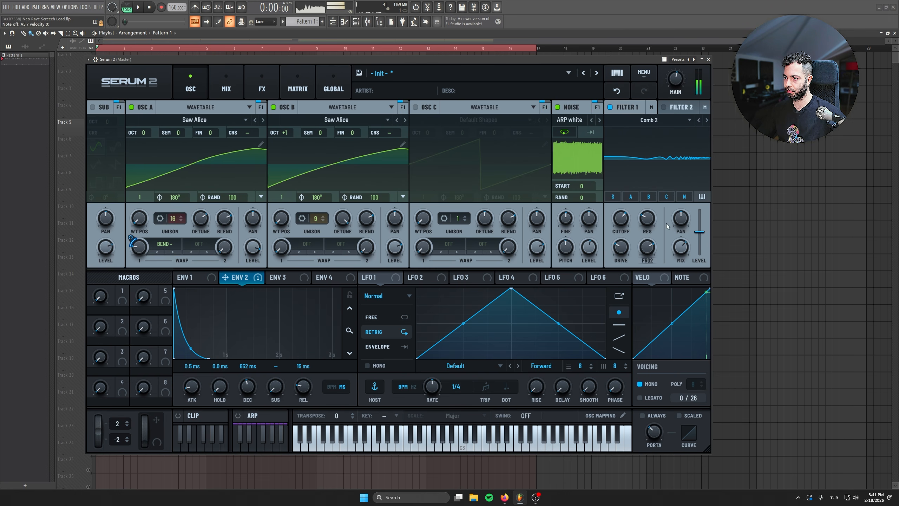
mouse_move(680, 261)
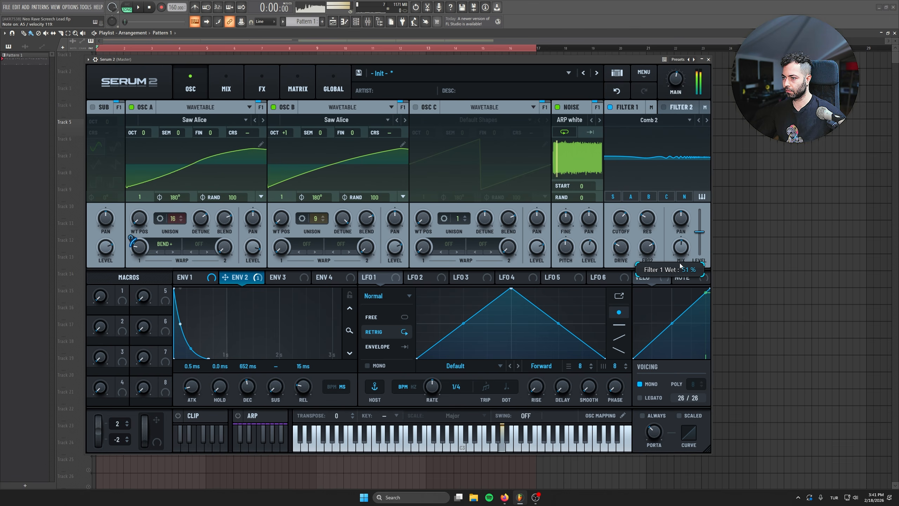
drag(621, 219, 616, 169)
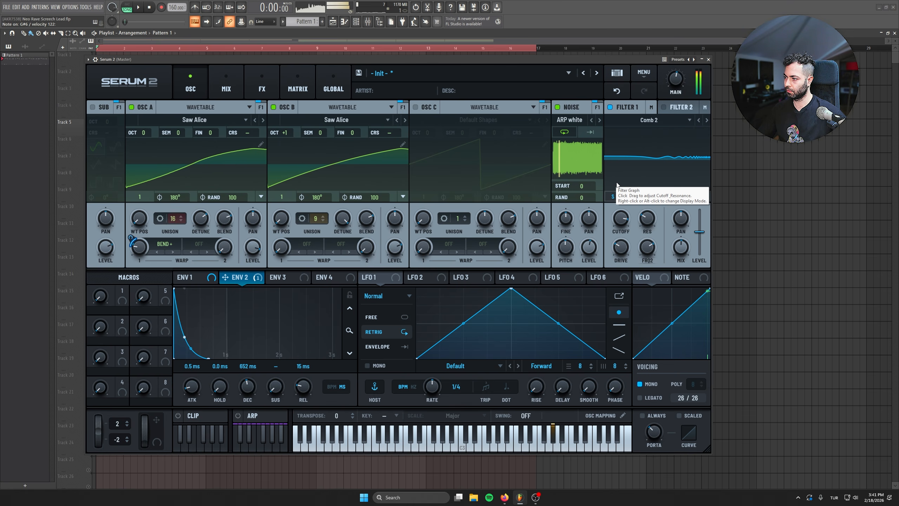
Step: Add a multiband Compressor effect with threshold -6.5 dB, gains of 5.1 for highs and 6.9 for mids, and a lowered output level
click(262, 89)
click(100, 126)
click(105, 152)
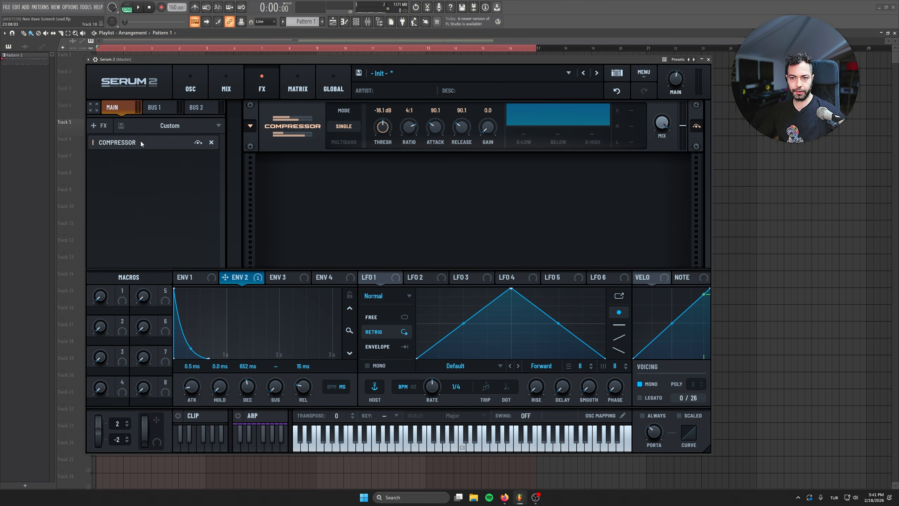
click(340, 142)
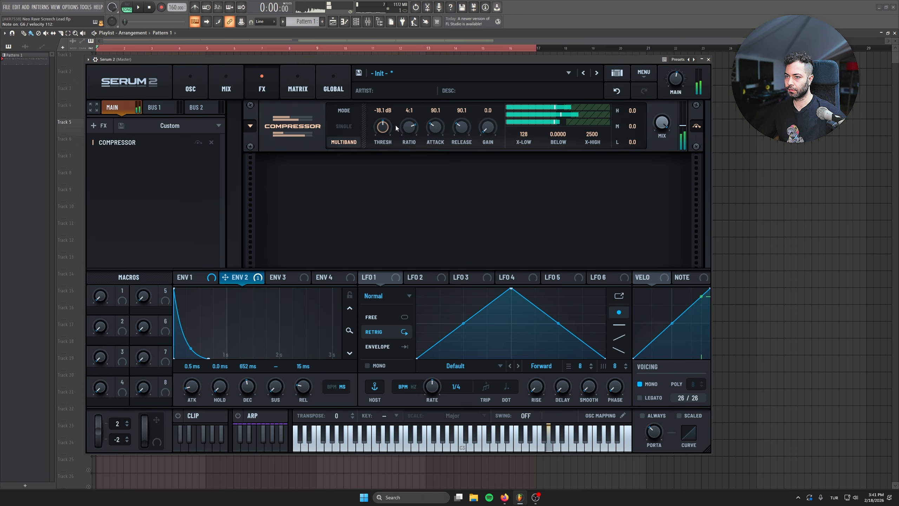
drag(382, 127, 380, 152)
drag(633, 111, 640, 95)
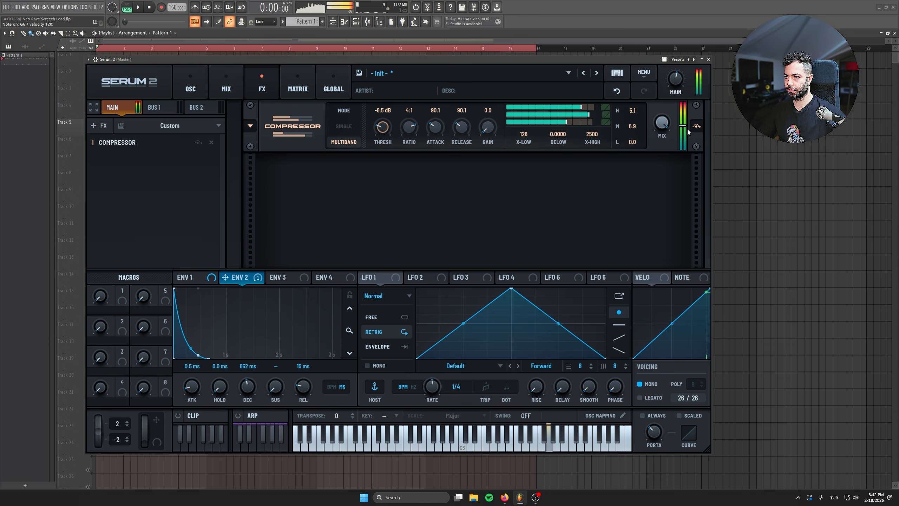
drag(687, 127, 684, 137)
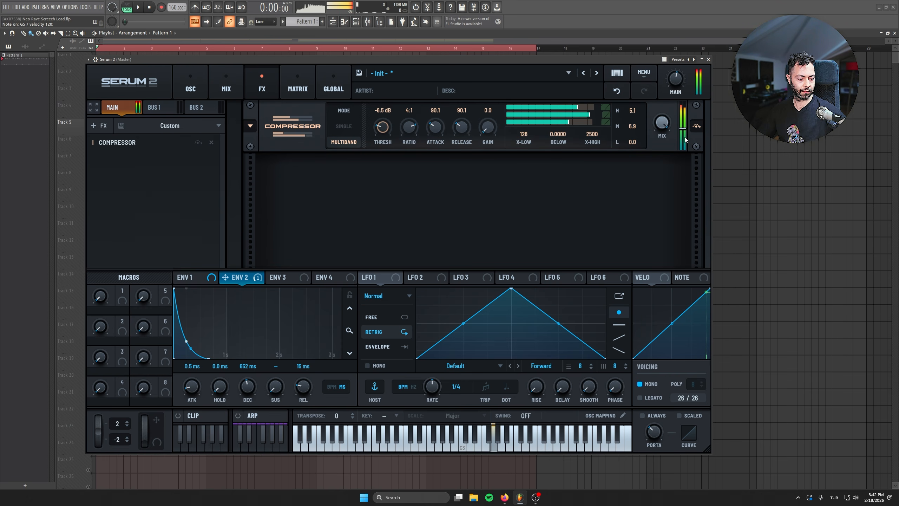
Step: Add a Bode effect and set its mix to about 70%
click(99, 125)
click(120, 137)
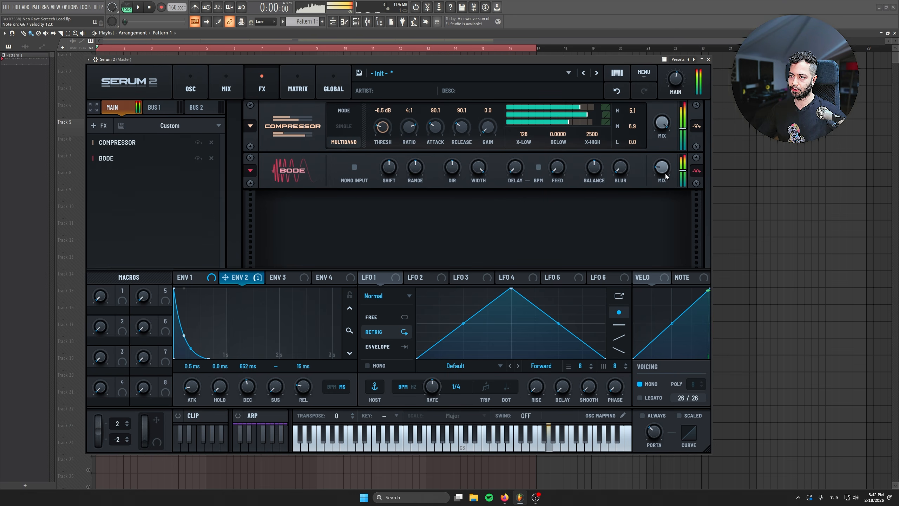
mouse_move(658, 163)
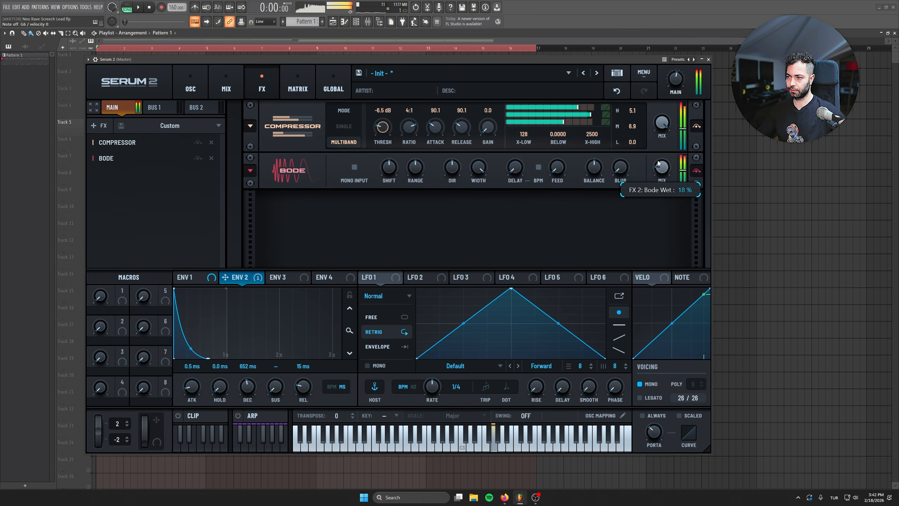
drag(654, 121, 651, 94)
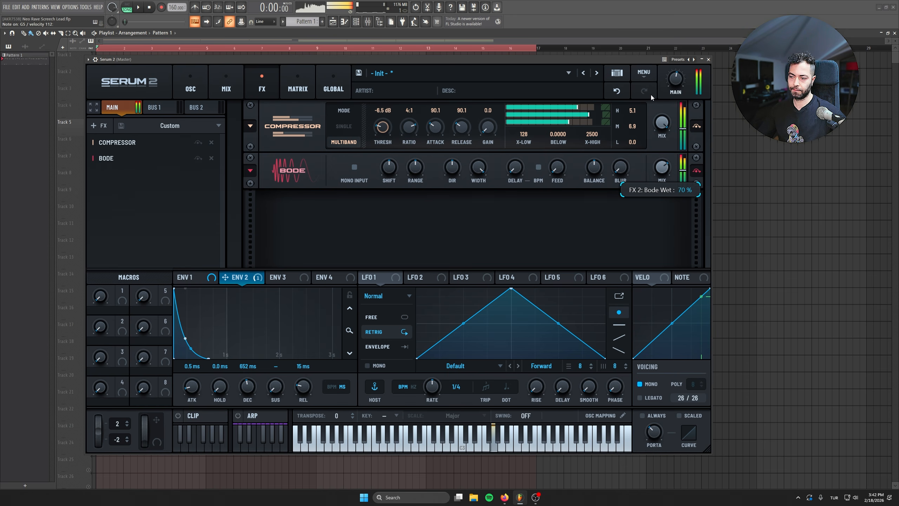
Step: Add a Plate reverb, set its low cut to 54 and size to about 19%, and adjust its mix
click(99, 125)
click(106, 222)
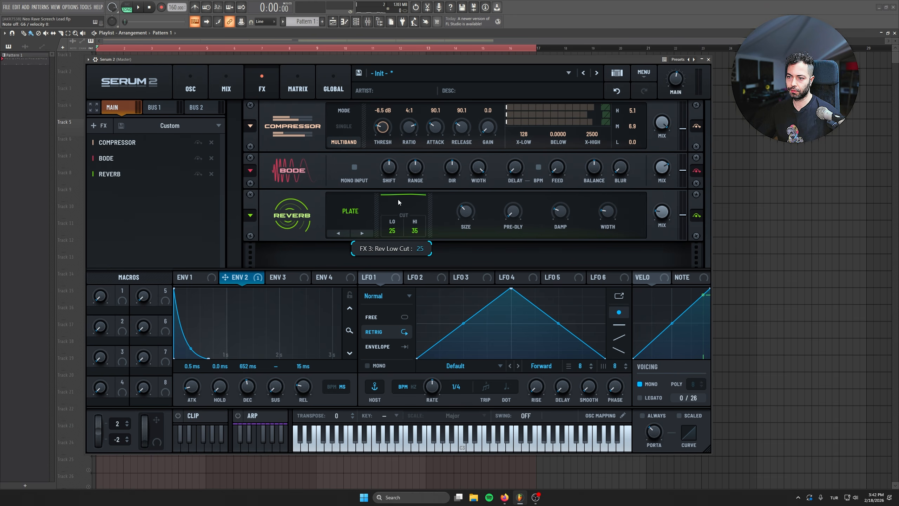
drag(398, 200, 398, 165)
mouse_move(661, 219)
mouse_down()
mouse_move(662, 157)
mouse_move(655, 217)
mouse_up()
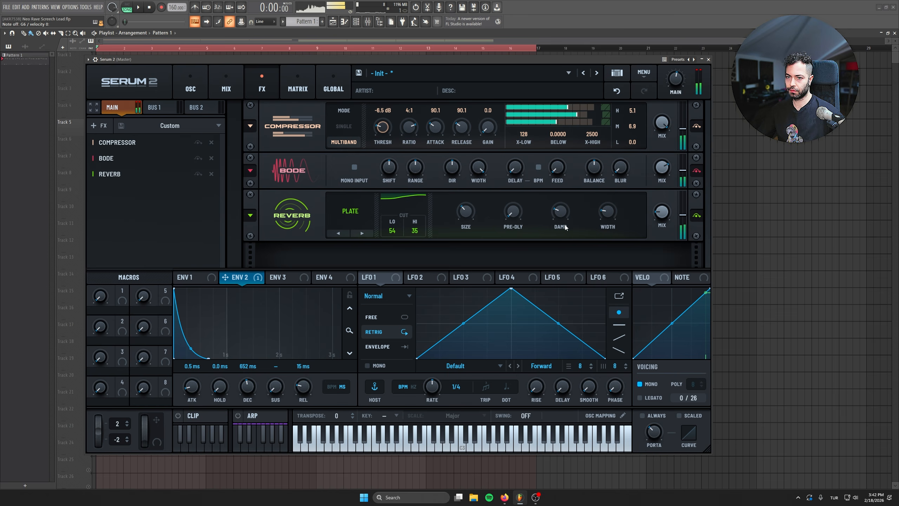
drag(468, 211, 468, 229)
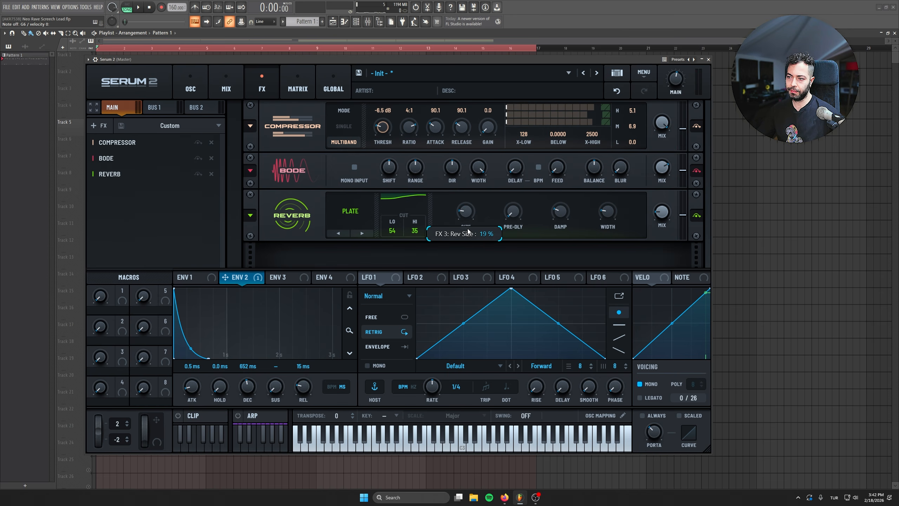
Step: Add a second reverb of the Nitrous type, adjust its mix, and modulate that mix with Env 2
click(99, 126)
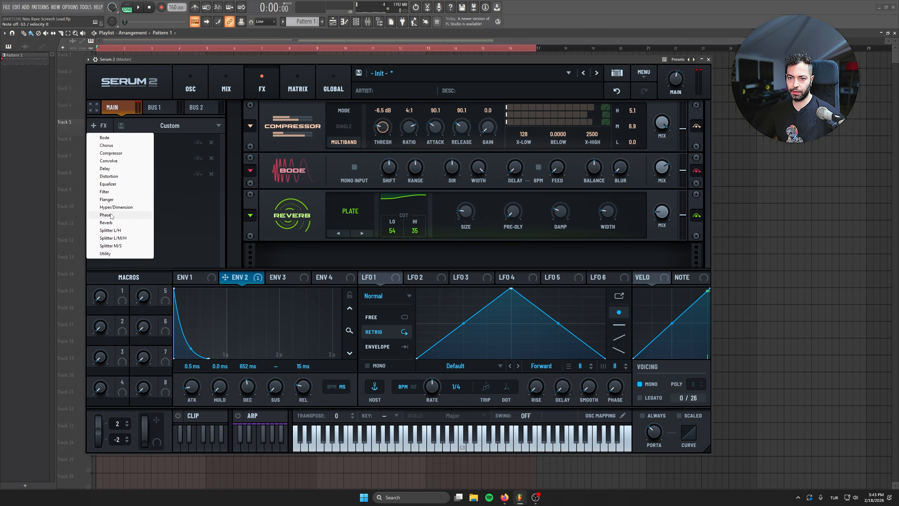
click(106, 222)
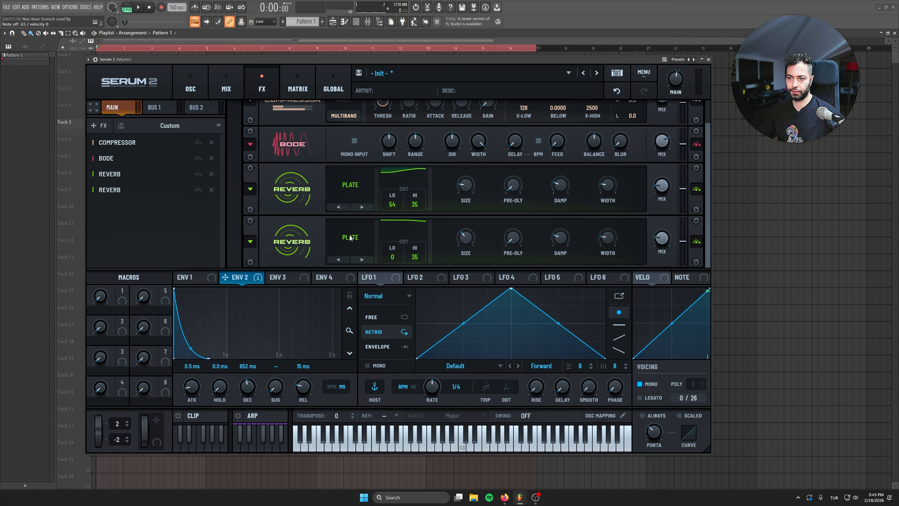
click(350, 239)
drag(658, 236, 653, 211)
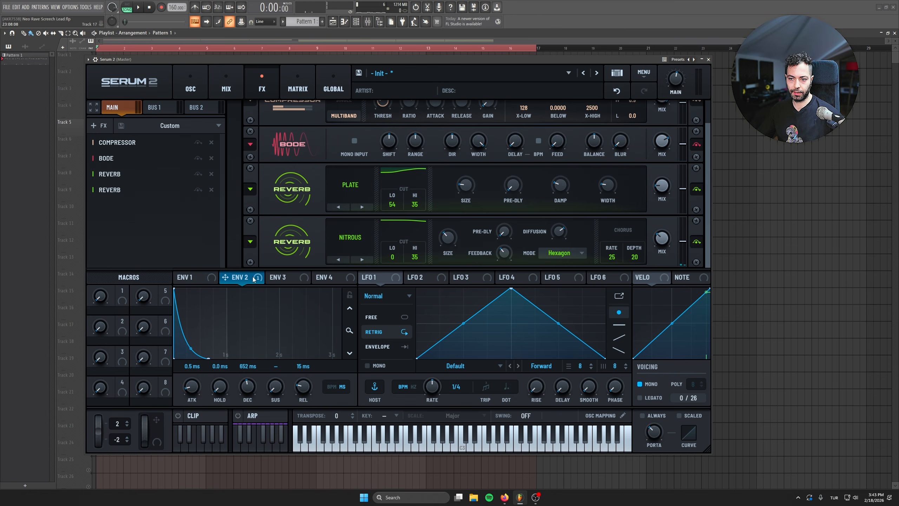
drag(254, 280, 660, 241)
mouse_move(654, 228)
mouse_down()
mouse_move(649, 276)
mouse_move(663, 232)
mouse_move(654, 240)
mouse_up()
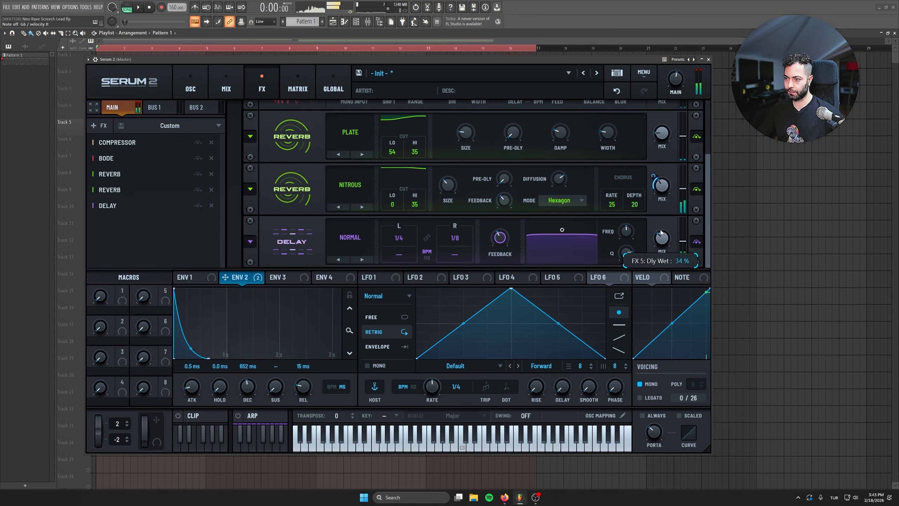
Step: Add a Delay, modulate its mix with Env 2, and narrow its filter to a higher frequency band
drag(226, 277, 662, 238)
drag(662, 238, 648, 275)
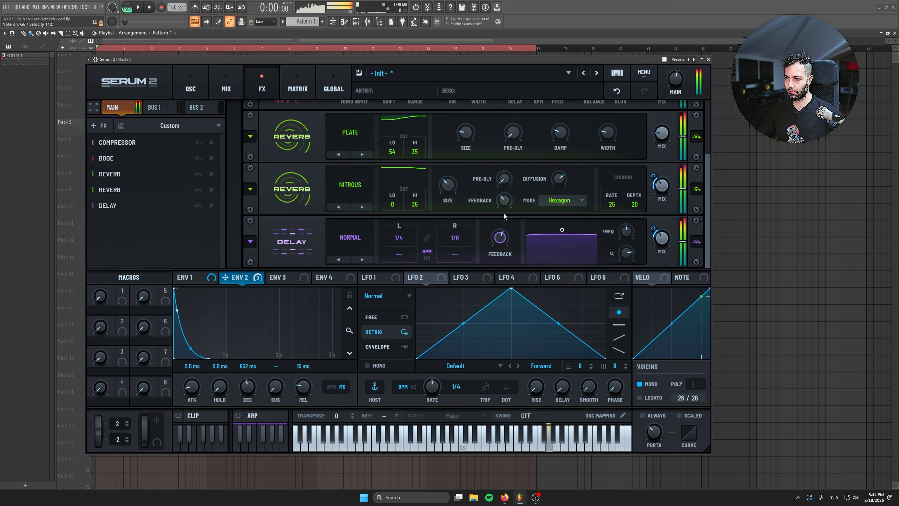
drag(562, 230, 576, 253)
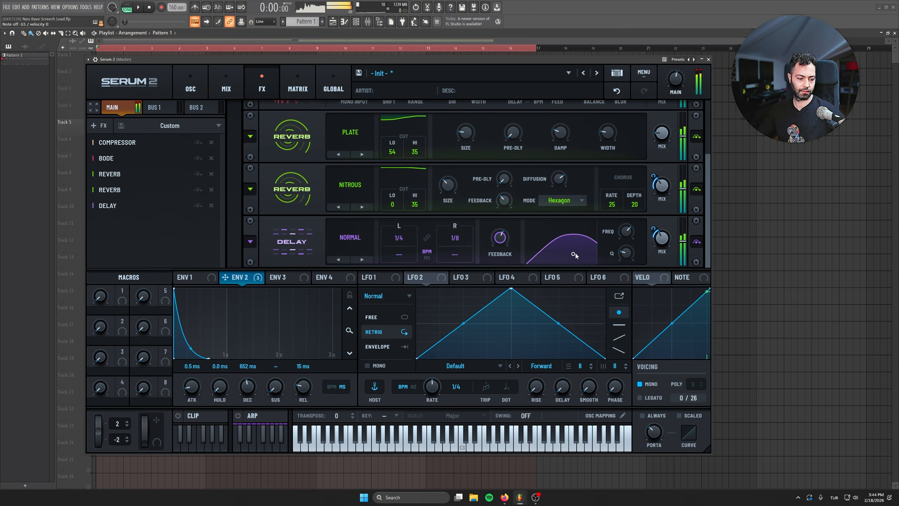
Step: Add a Distortion effect in Diode 2 mode, adjust its drive, and set its mix to about 41%
click(99, 125)
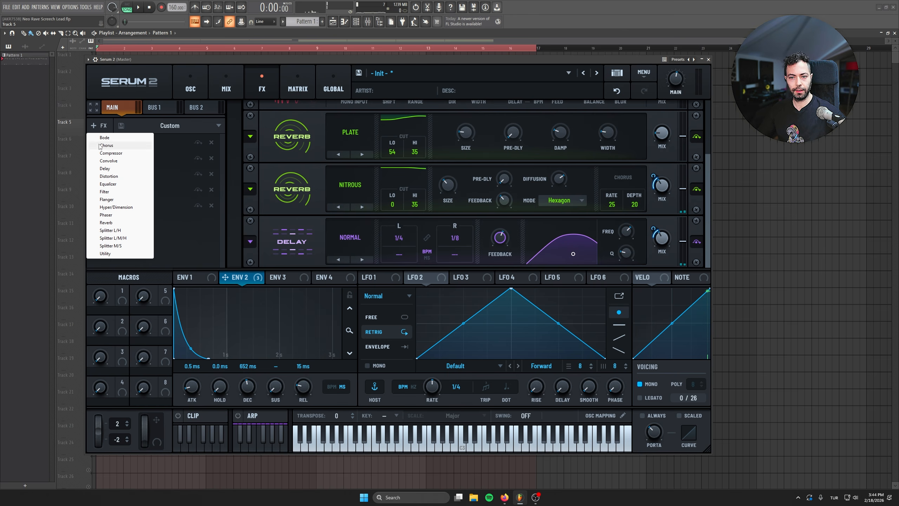
click(114, 176)
click(360, 255)
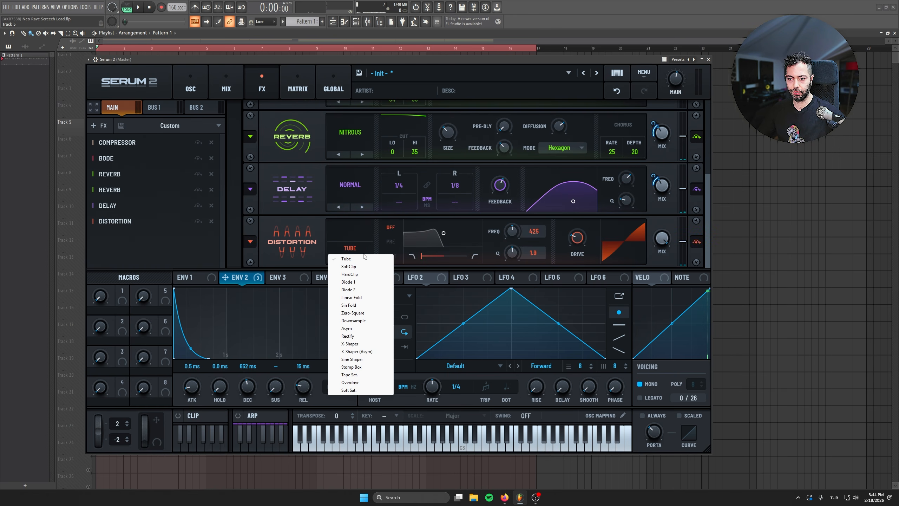
click(359, 293)
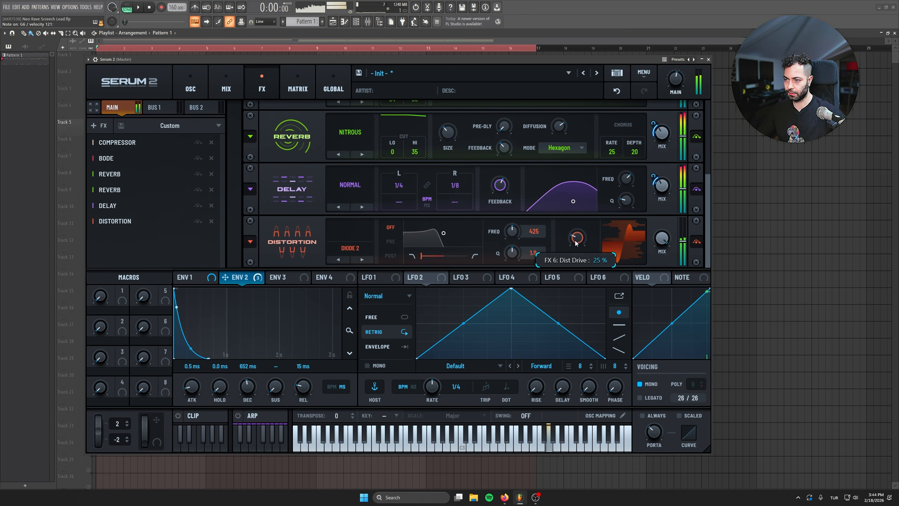
drag(661, 239, 656, 301)
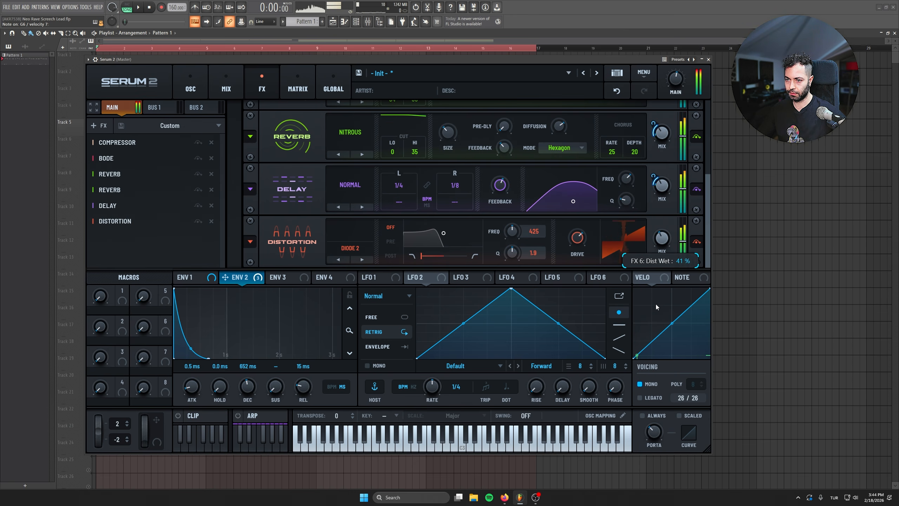
Step: Switch the distortion's filter to Pre and sweep its shape from low-pass towards high-pass
click(394, 255)
click(390, 241)
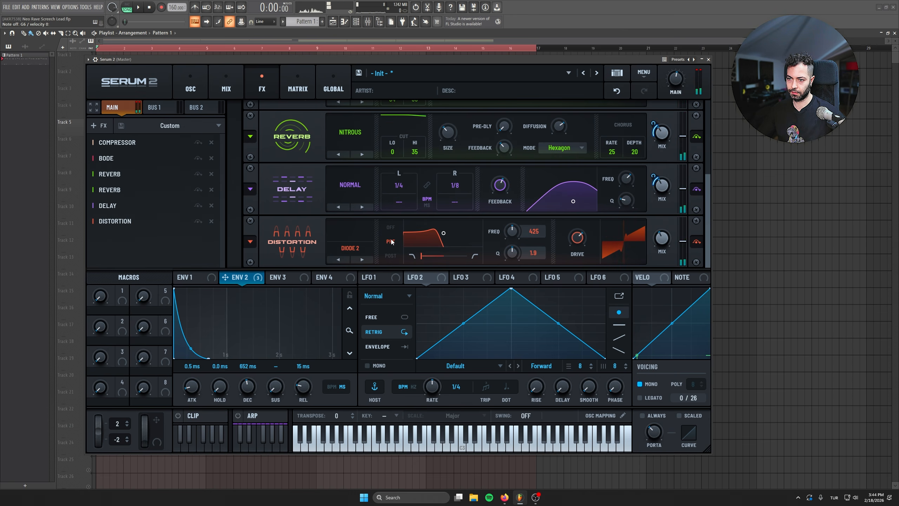
drag(421, 256, 552, 263)
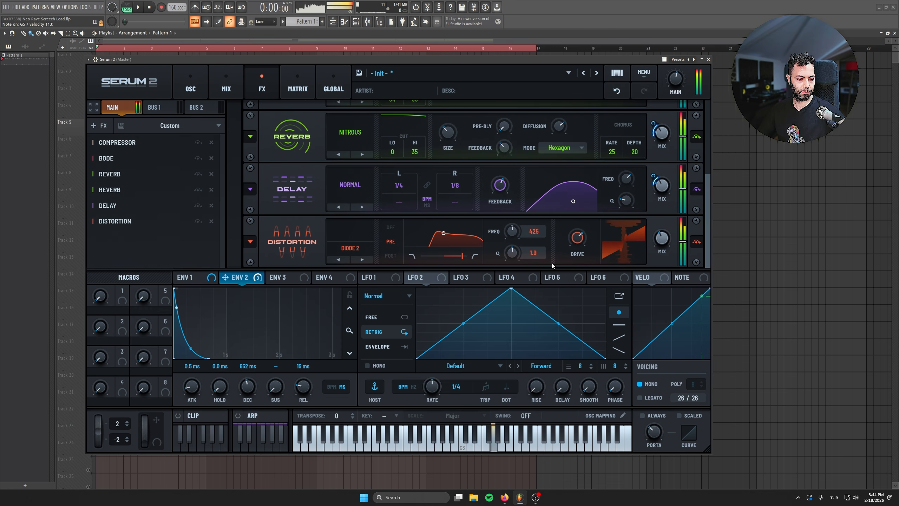
Step: Change the distortion mode to Tube, turn its filter off, and raise its mix and output level
click(348, 248)
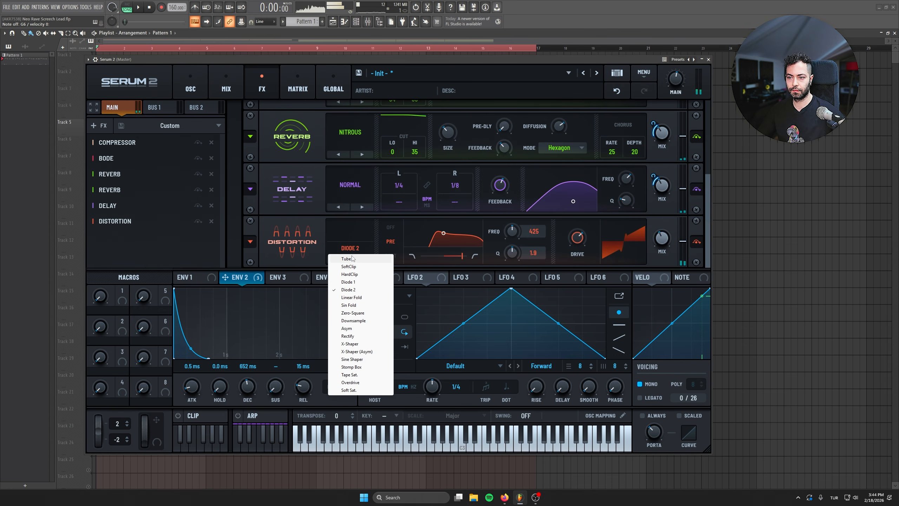
click(355, 256)
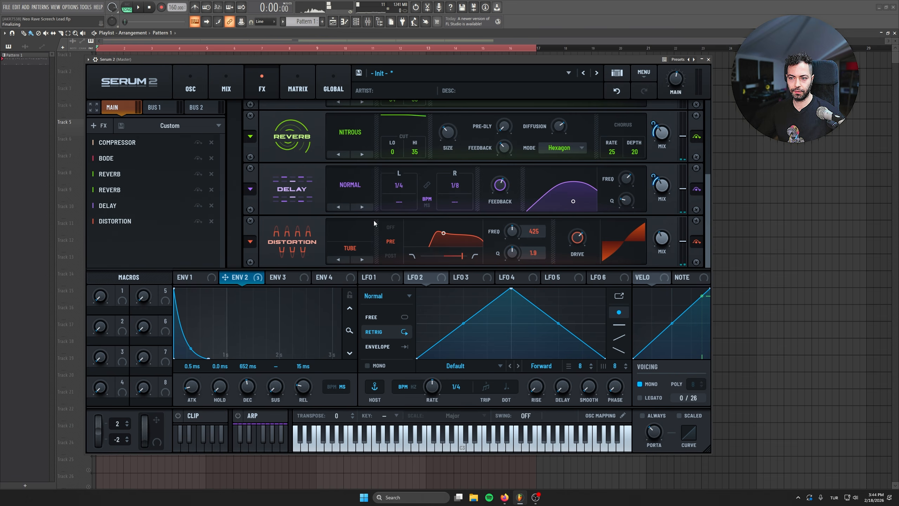
click(139, 7)
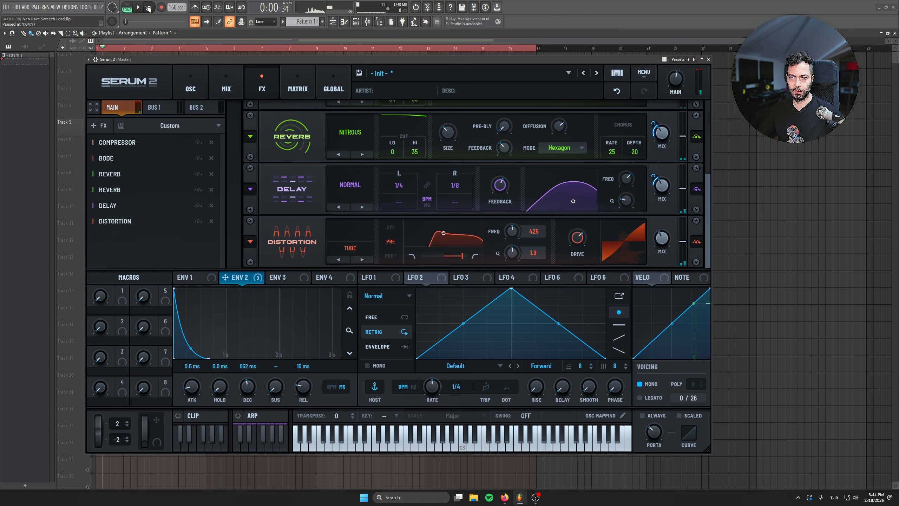
click(393, 227)
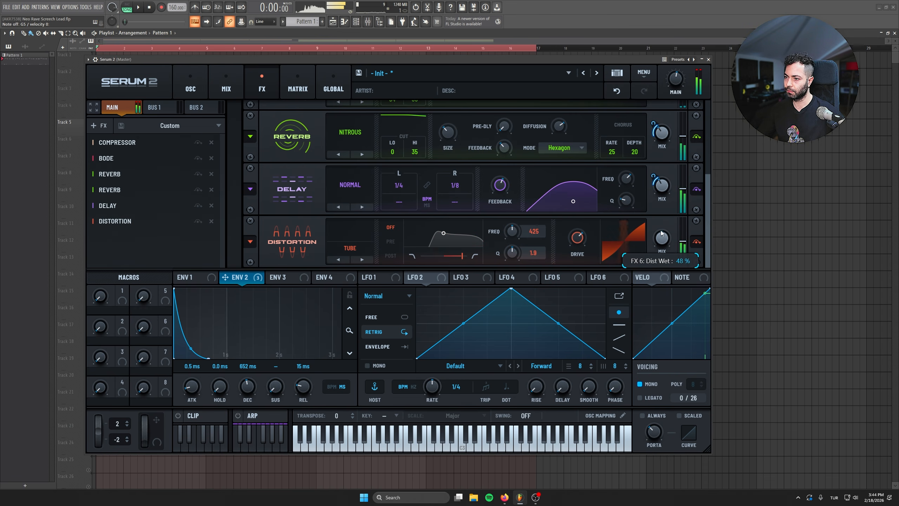
drag(661, 232, 669, 178)
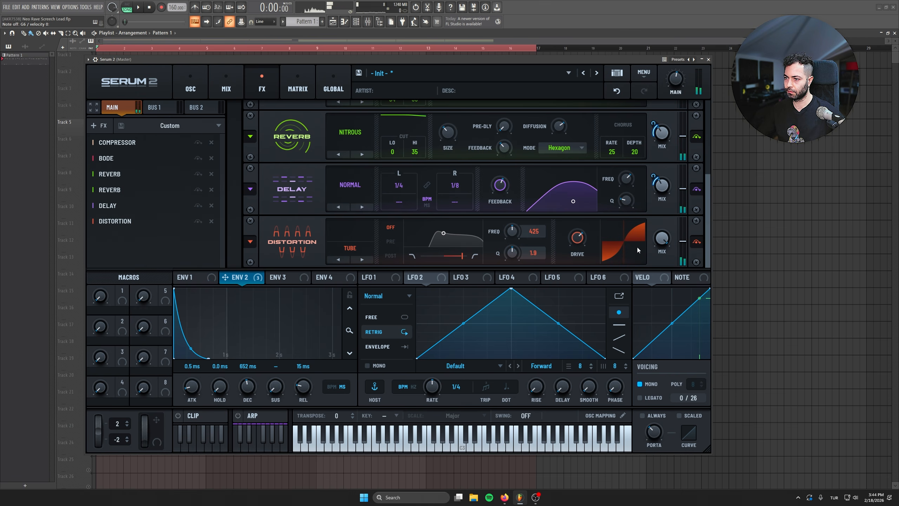
drag(683, 244, 685, 229)
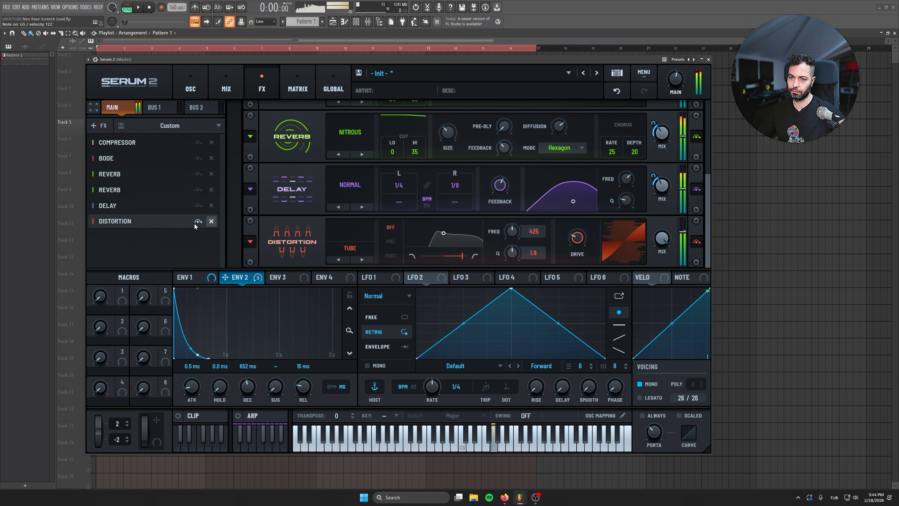
Step: Add a multiband Compressor to the main chain, set its threshold to about -6.1 dB, and raise the high and mid band gains to 2.0 and 1.0
click(100, 125)
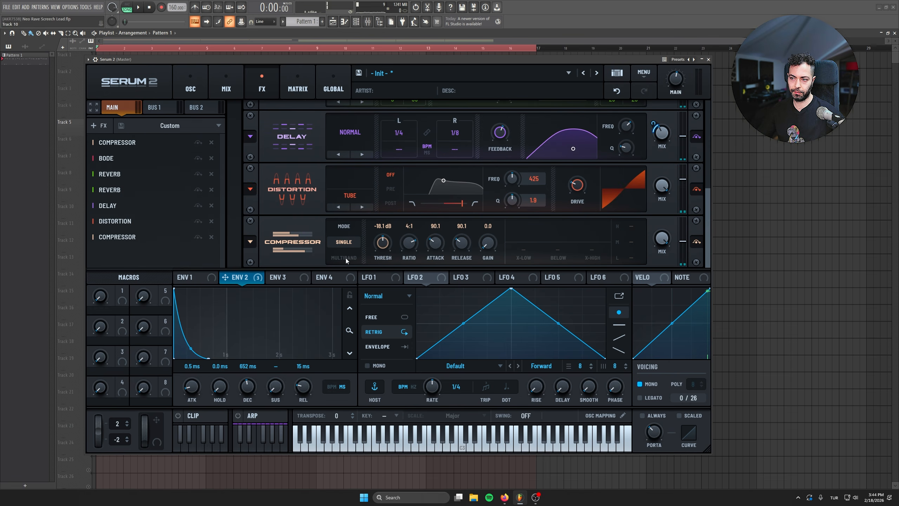
click(345, 258)
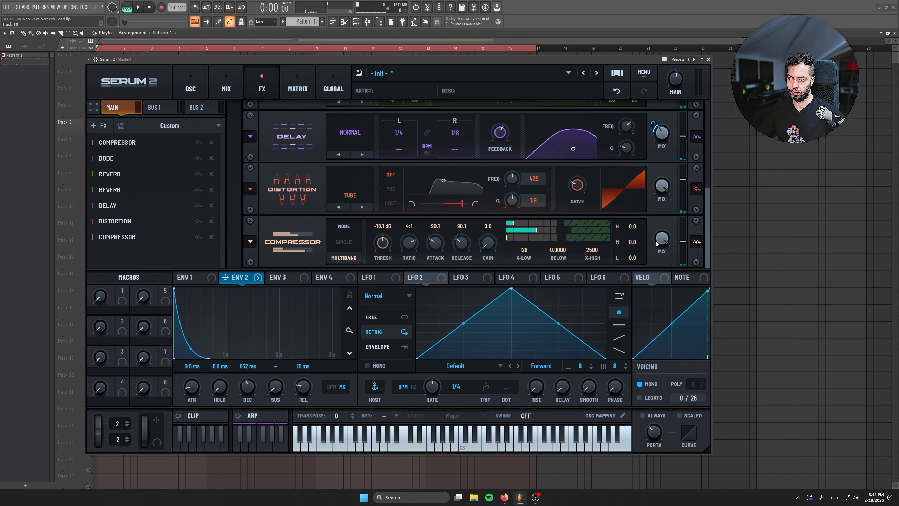
drag(385, 244, 394, 272)
click(696, 242)
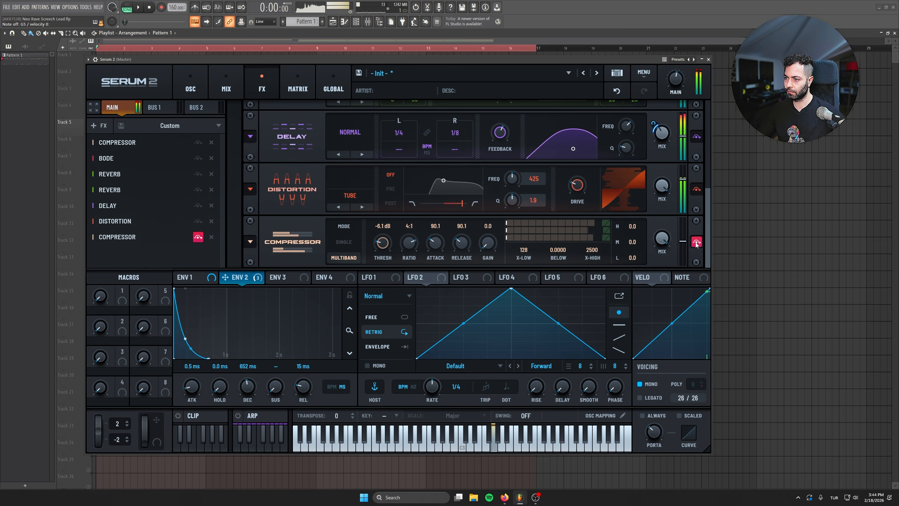
click(696, 243)
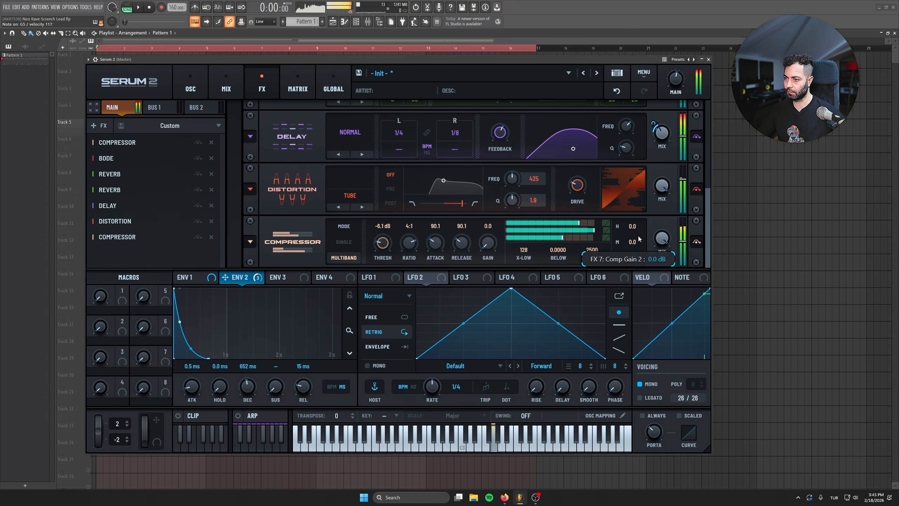
drag(636, 227, 640, 211)
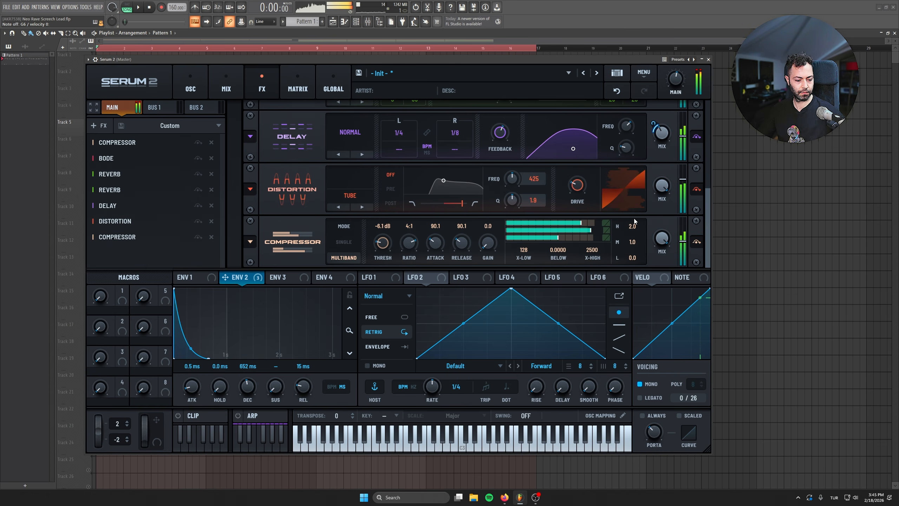
Step: Send oscillator A to Bus 1 at about 72% and lower the Bus 1 volume to about -10.5 dB
click(191, 88)
click(221, 89)
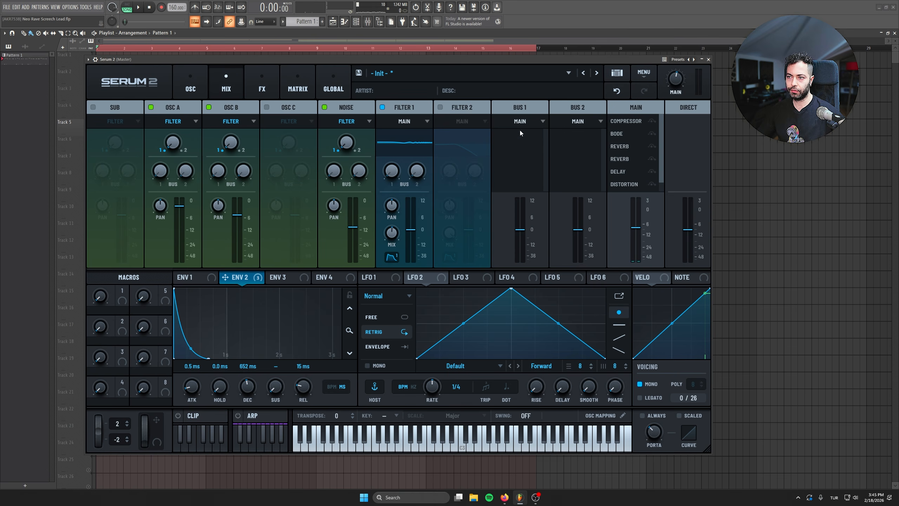
drag(161, 171, 152, 73)
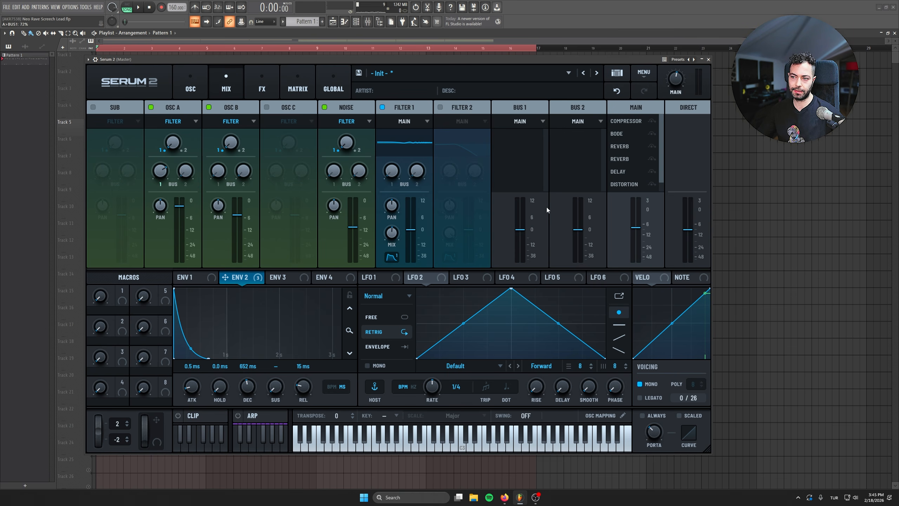
drag(520, 230, 524, 256)
Step: Add a Bode effect to Bus 1 and set its mix to about 47%
click(294, 79)
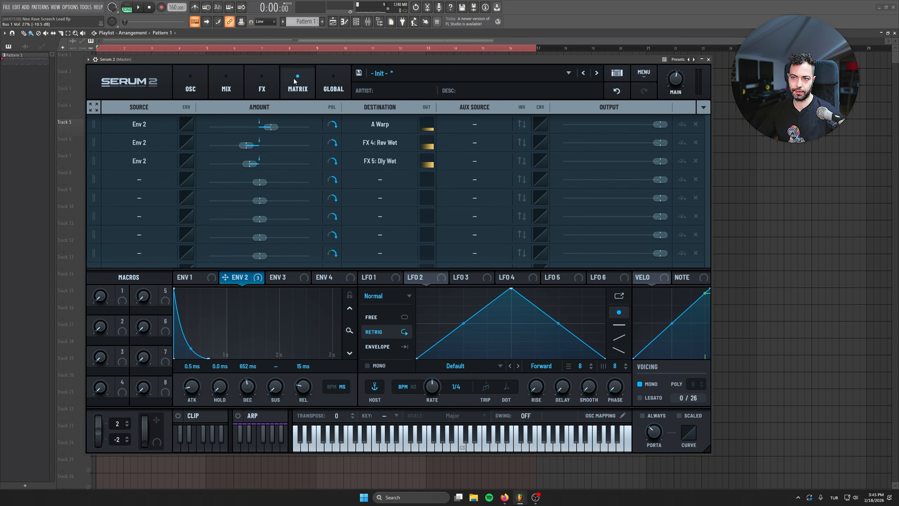
click(263, 85)
click(155, 108)
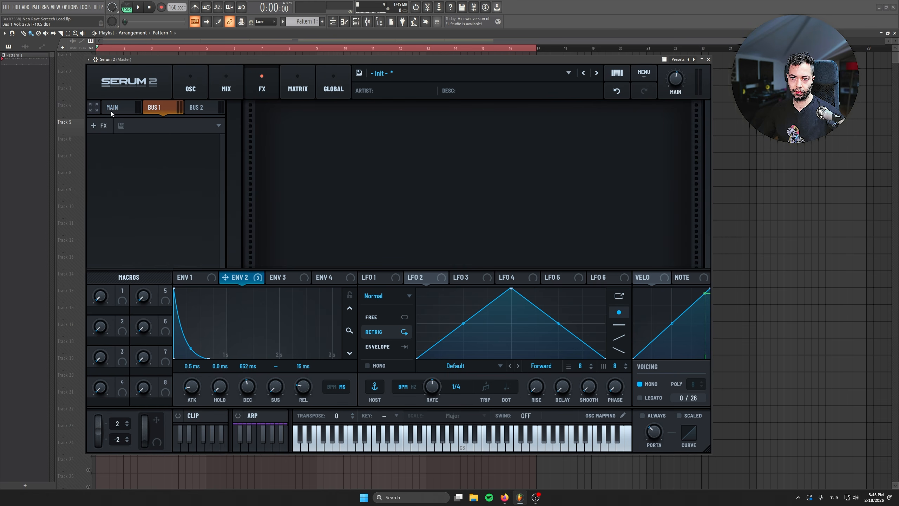
click(100, 125)
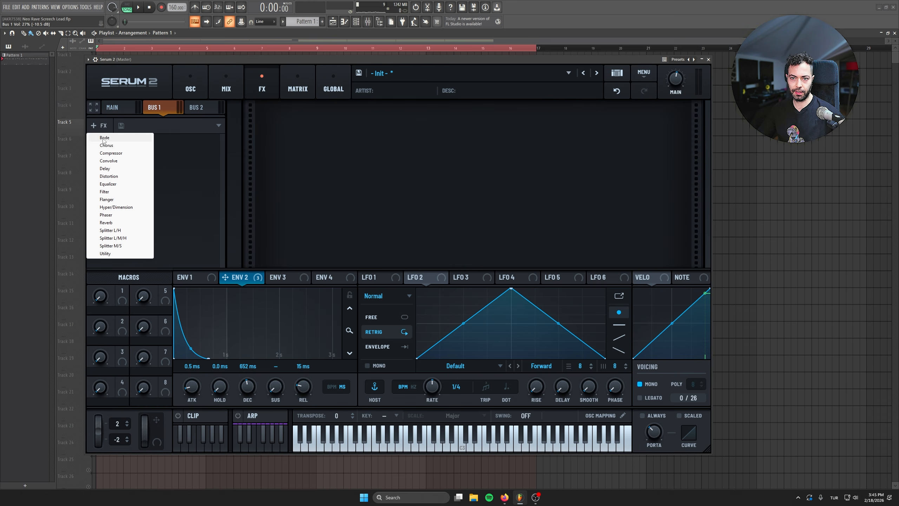
click(104, 138)
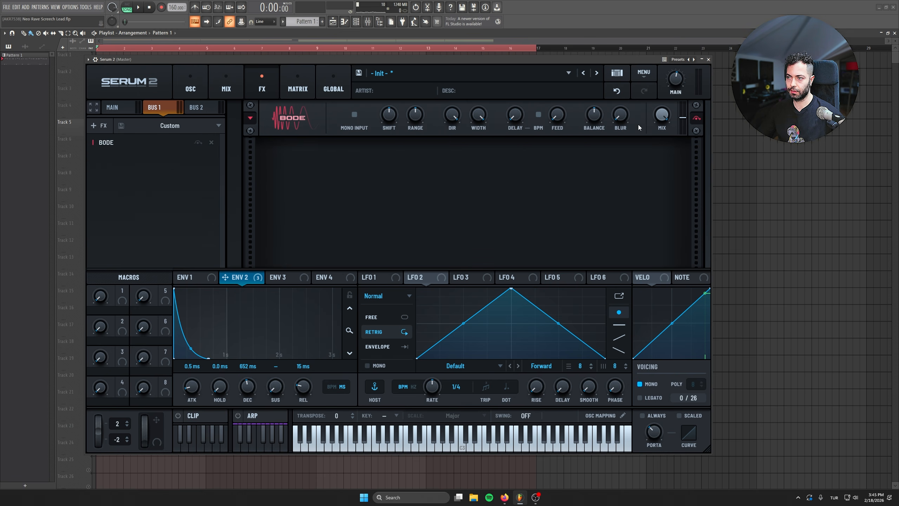
drag(660, 119, 653, 140)
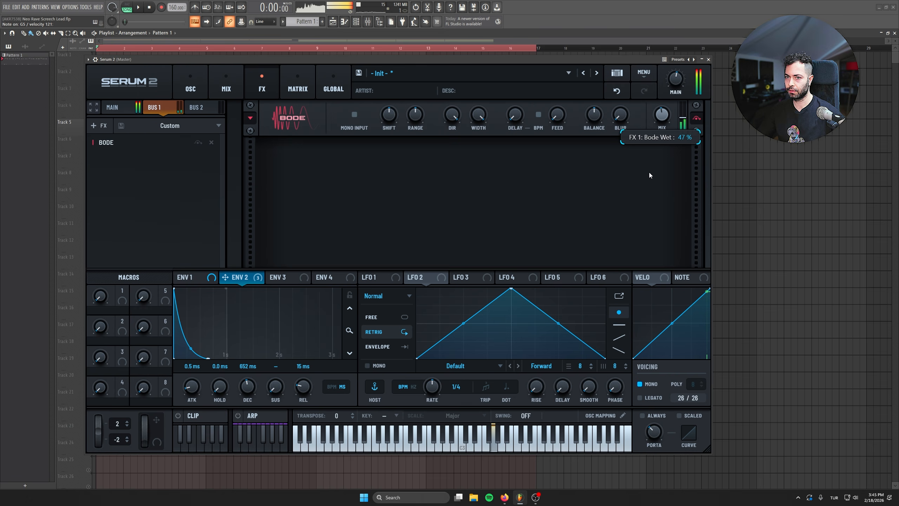
Step: Raise the Bus 1 volume to just under 0 dB and play the arrangement briefly
click(226, 85)
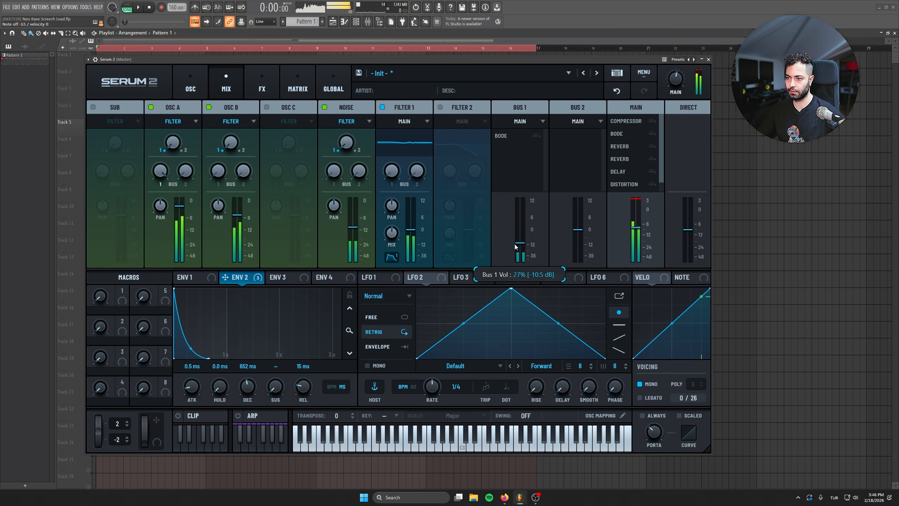
mouse_move(518, 243)
mouse_down()
mouse_move(517, 176)
mouse_move(524, 232)
mouse_up()
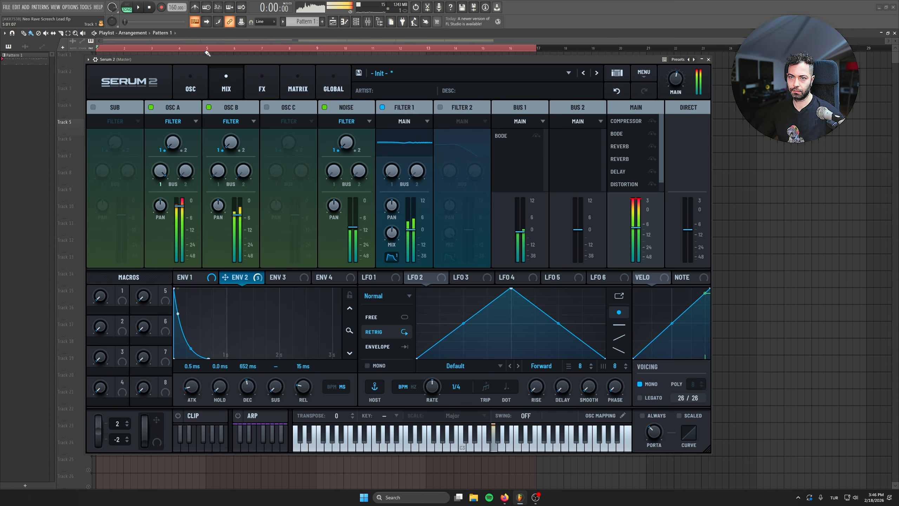
click(191, 85)
click(262, 79)
click(298, 83)
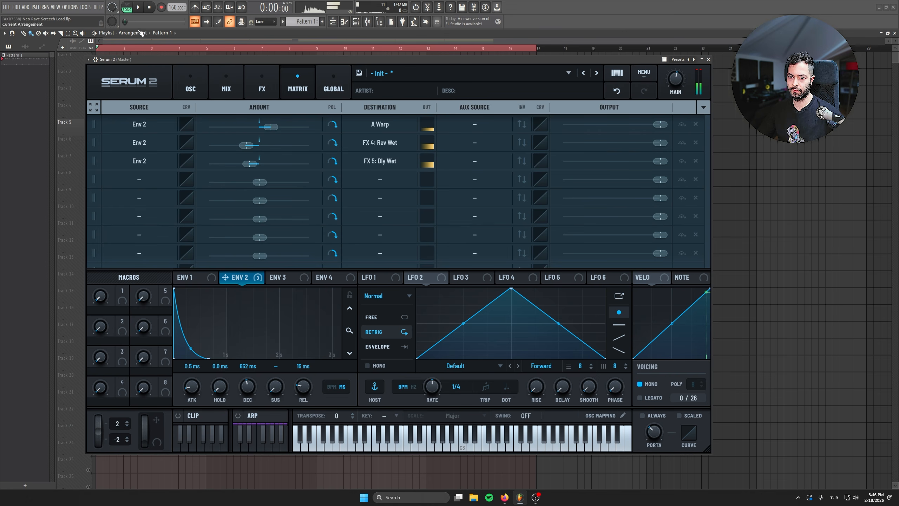
click(138, 8)
click(150, 9)
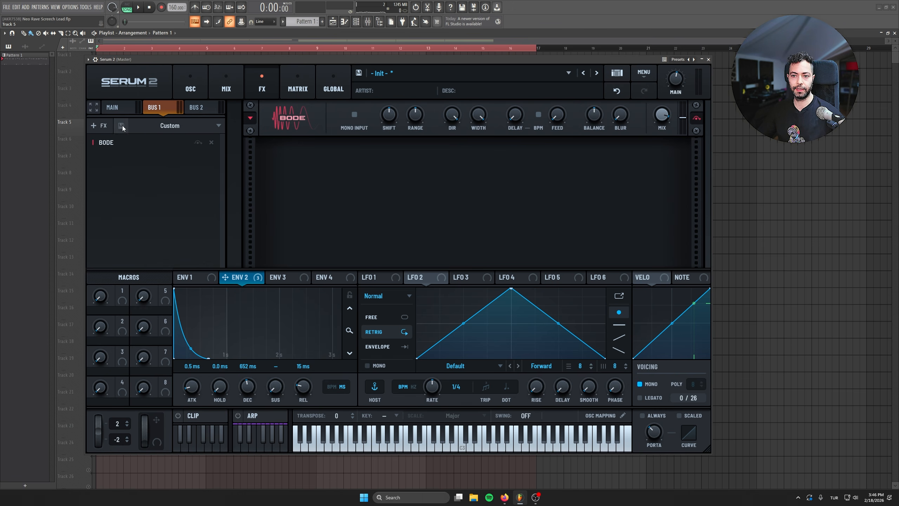
Step: Add an Equalizer before the Bode on Bus 1 with its low cut at about 922 Hz, and a Chorus after the Bode
click(100, 126)
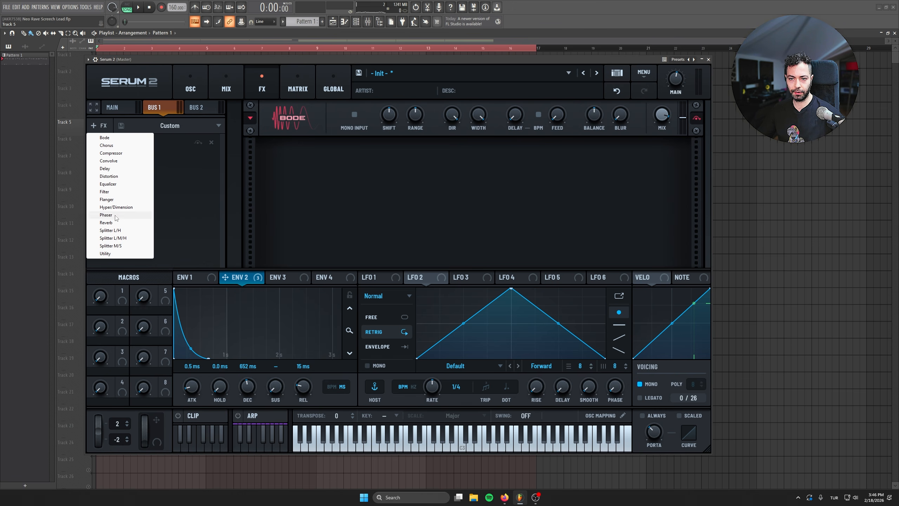
click(108, 184)
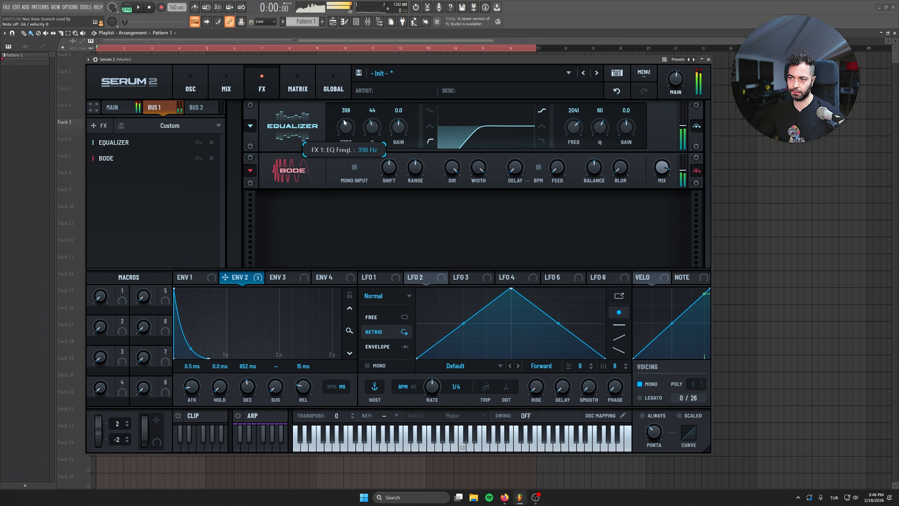
drag(344, 122, 350, 114)
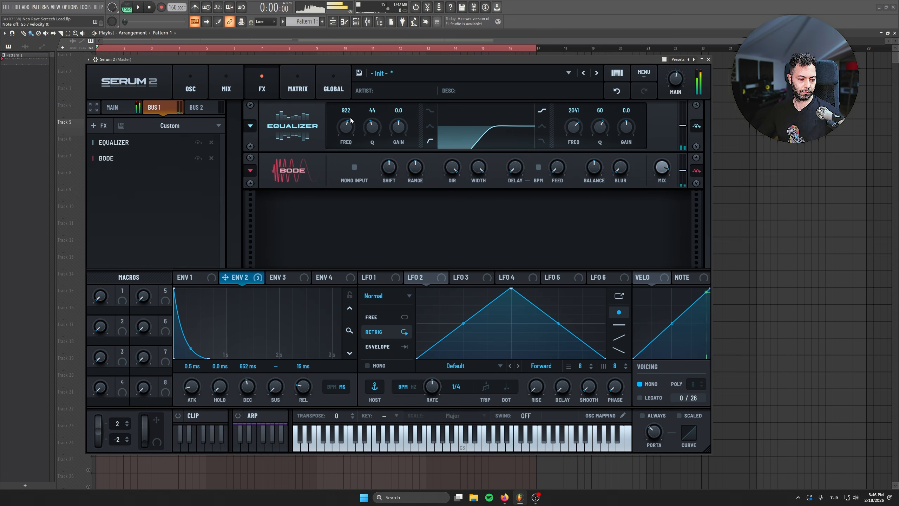
click(100, 125)
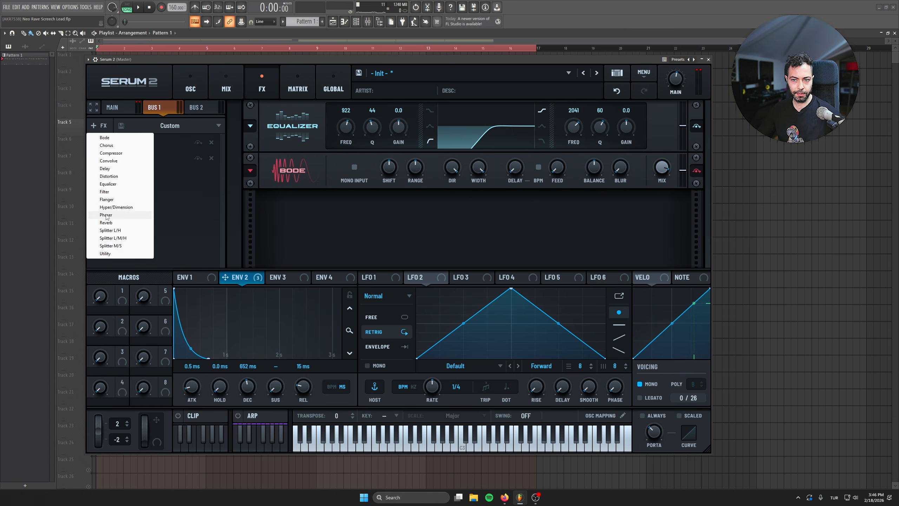
click(106, 145)
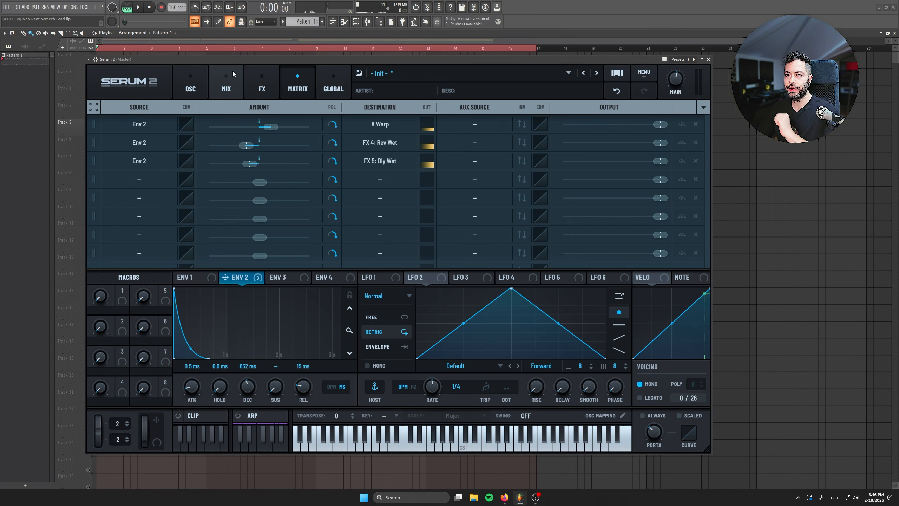
Step: Lower the Bus 1 volume slightly in the synth's mixer
click(261, 81)
click(224, 79)
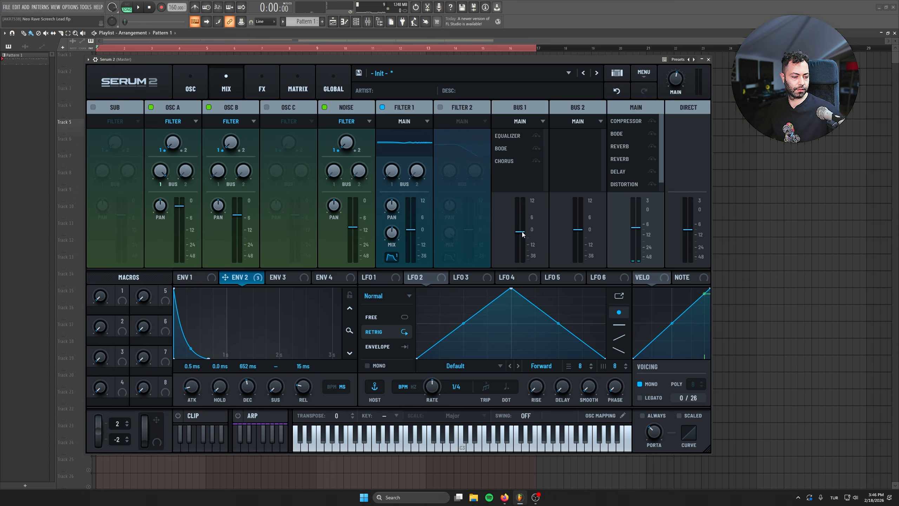
mouse_move(522, 232)
mouse_down()
mouse_move(521, 250)
mouse_move(520, 234)
mouse_up()
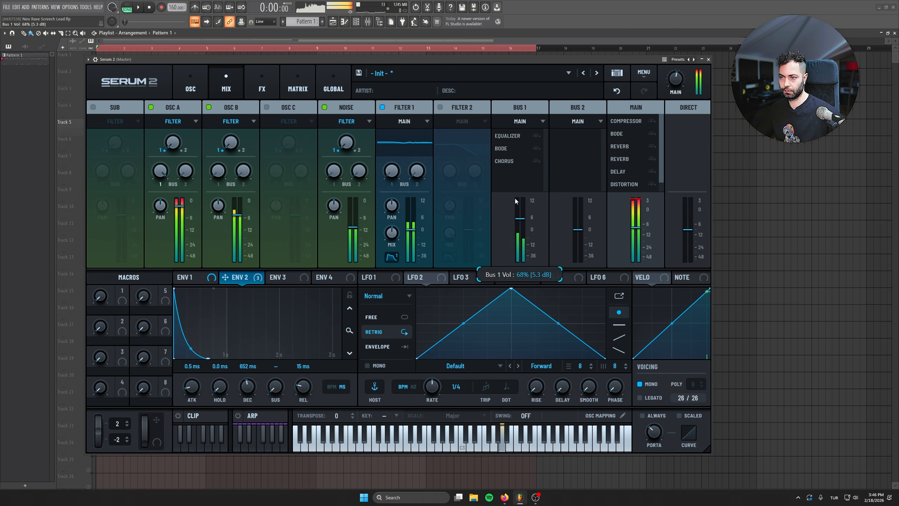
Step: Re-enable the bypassed Nitrous reverb in the main effects chain and fine-tune the Delay's mix
click(261, 77)
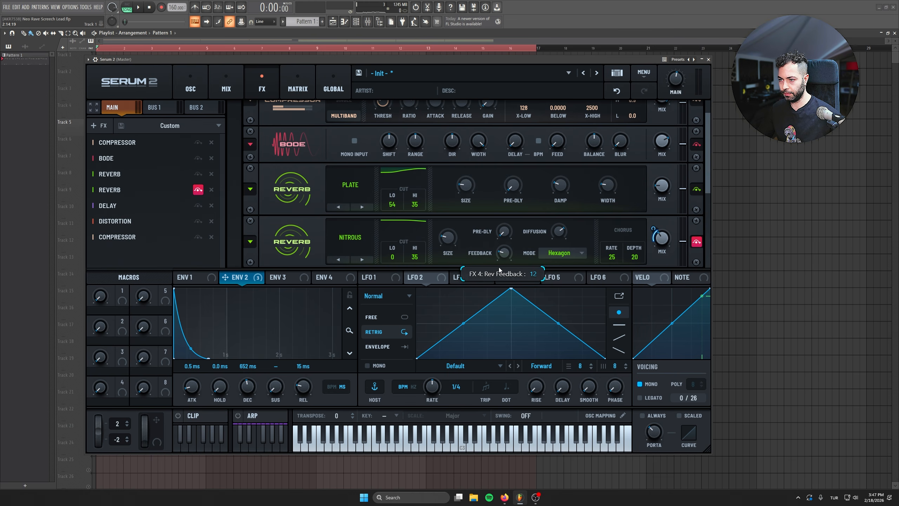
click(198, 189)
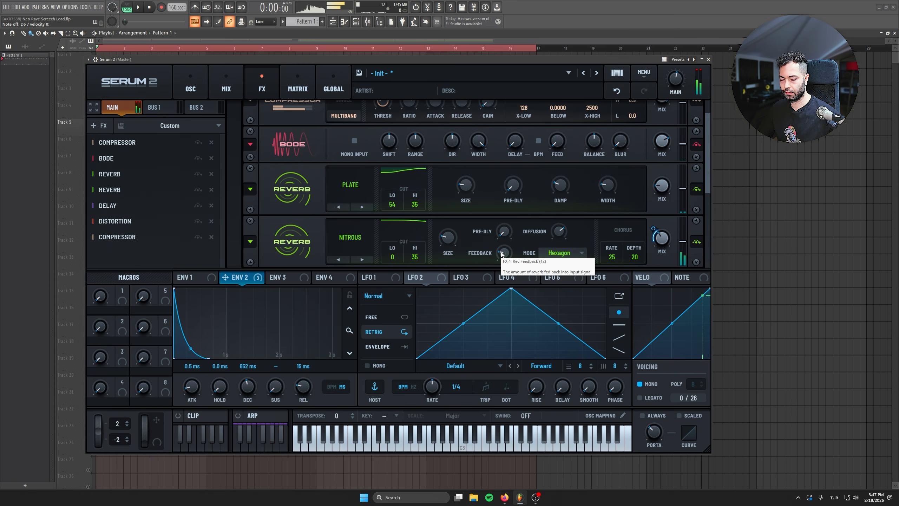
scroll(656, 237, down, 1)
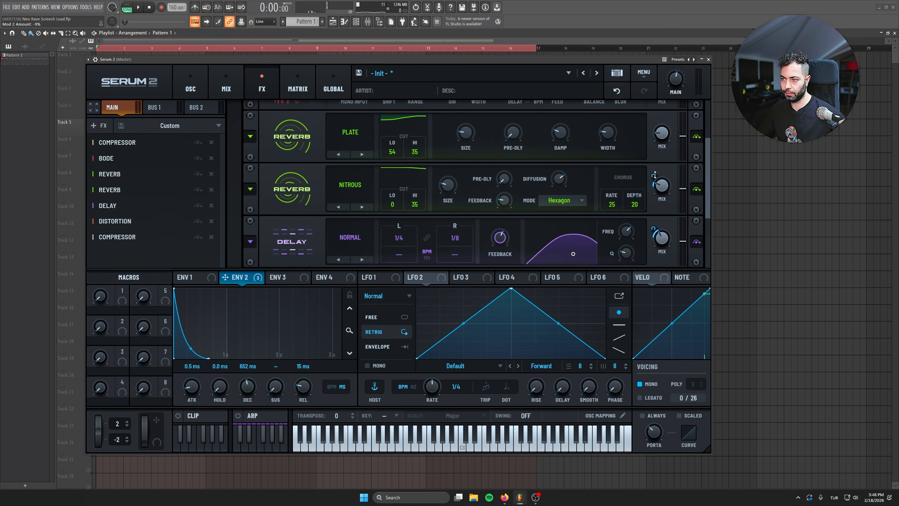
scroll(667, 160, up, 1)
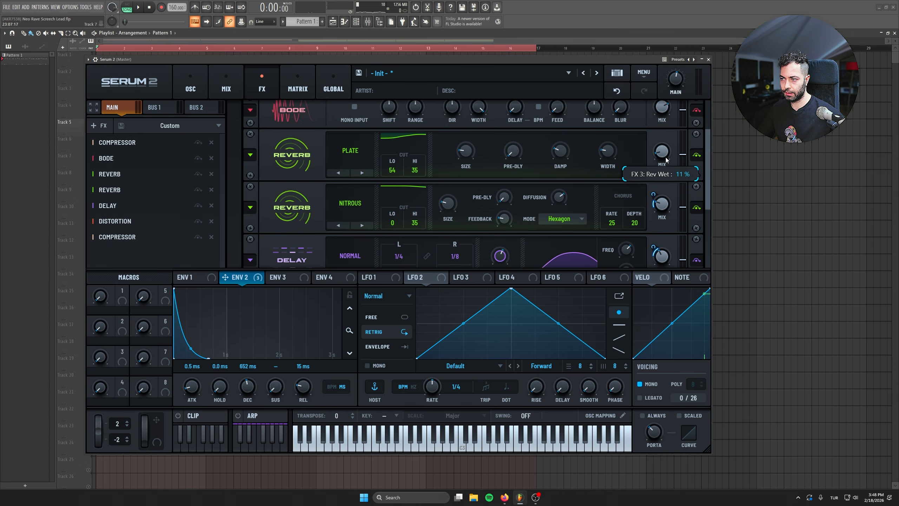
scroll(676, 219, down, 1)
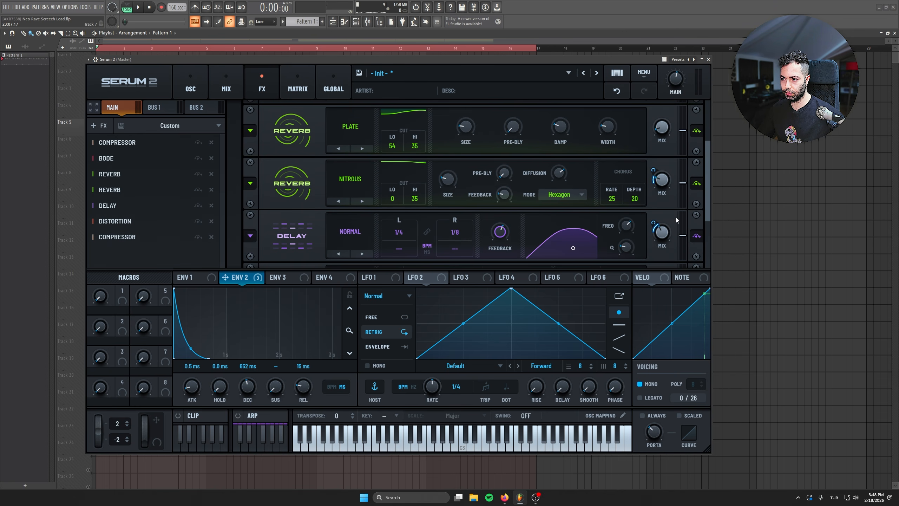
drag(660, 233, 664, 237)
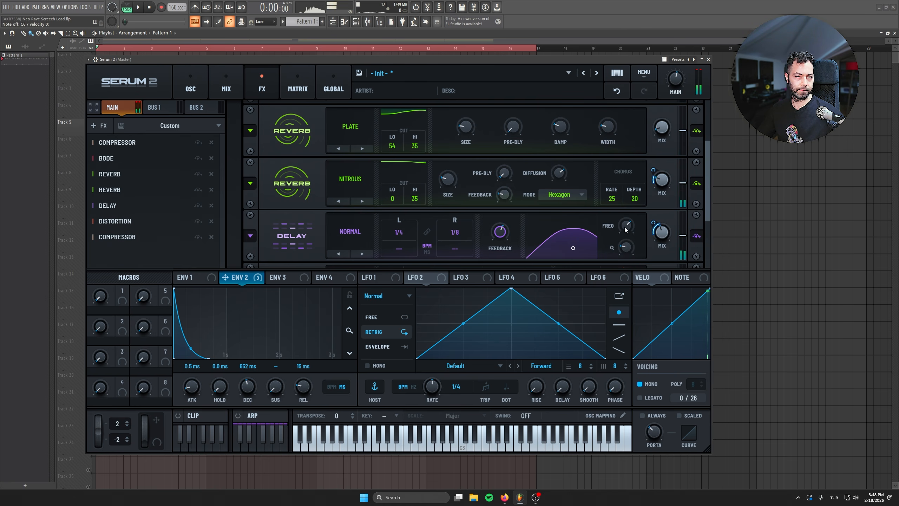
Step: Close the synth window and review the notes of Pattern 1 in the piano roll
click(708, 59)
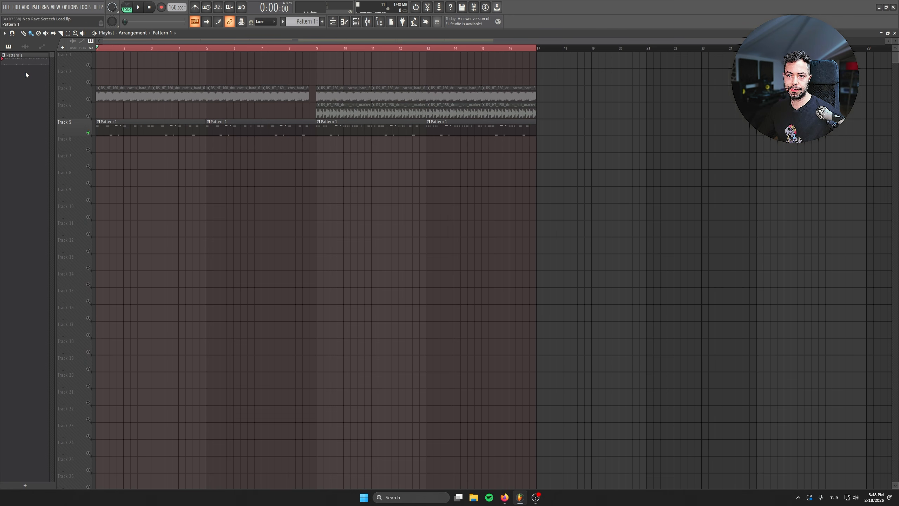
double_click(186, 124)
scroll(398, 205, down, 2)
scroll(217, 237, up, 3)
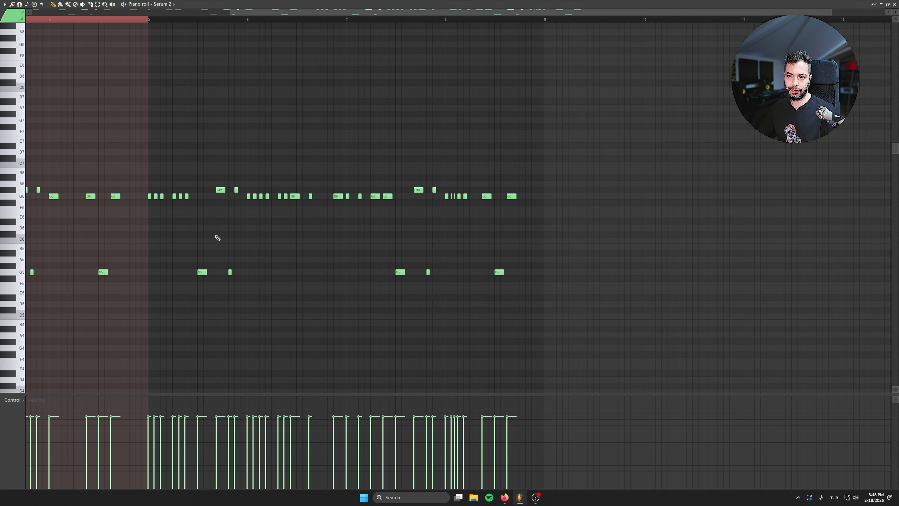
key(Escape)
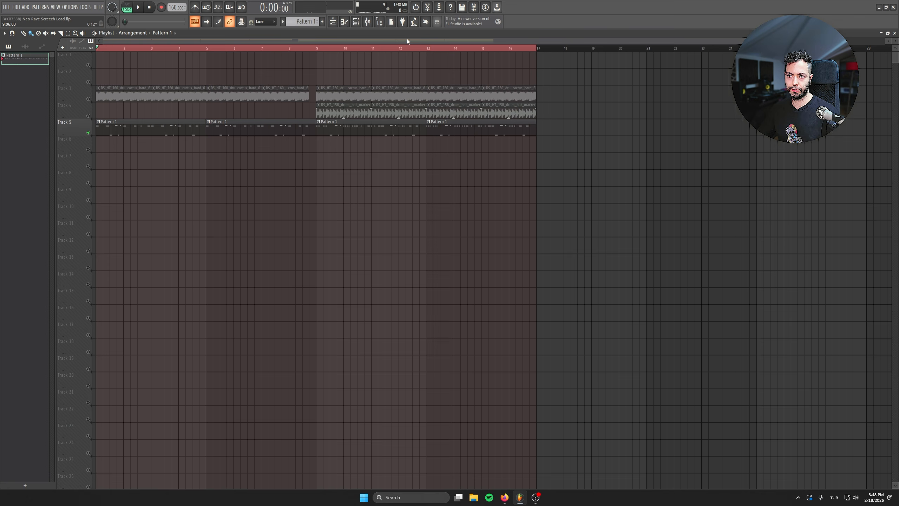
Step: Play the arrangement with track 3 unmuted and show the mixer
key(space)
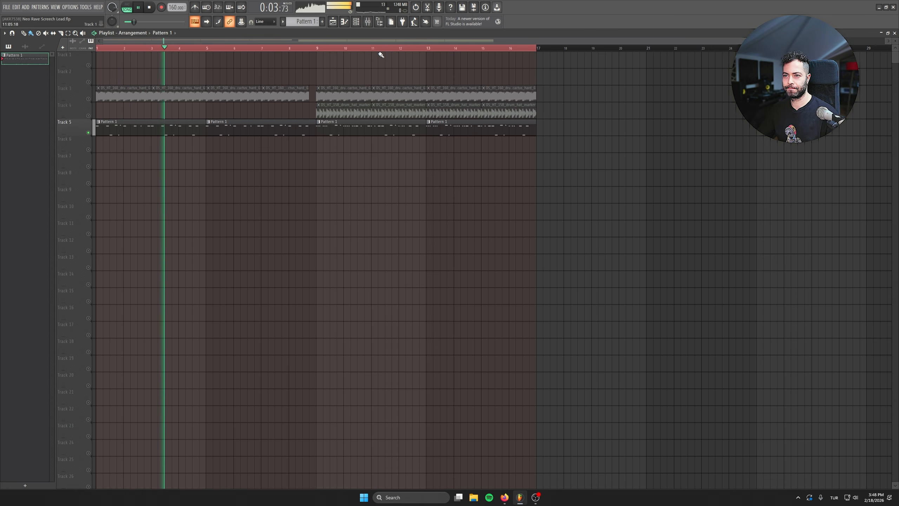
click(88, 99)
click(368, 22)
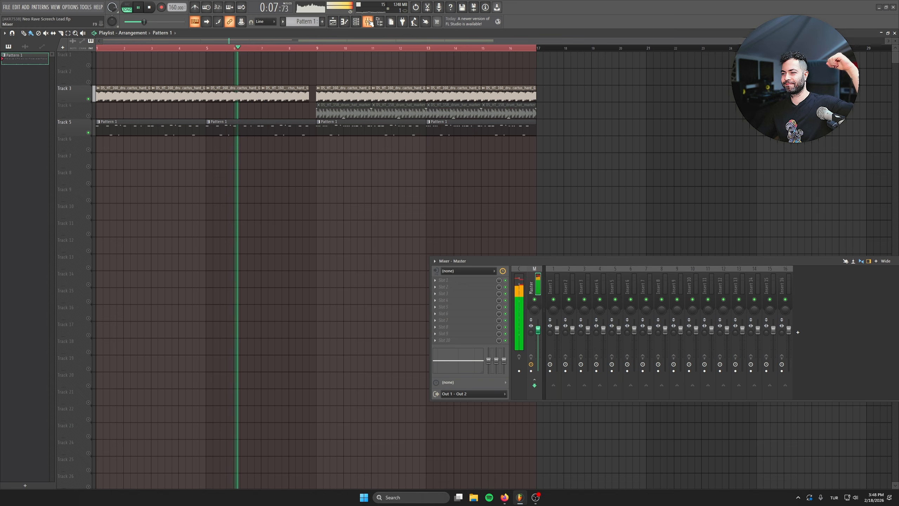
key(space)
Step: Route the Serum 2 channel to its own mixer track and load Kickstart 2 in effect slot 10
click(358, 23)
click(358, 165)
key(ctrl+l)
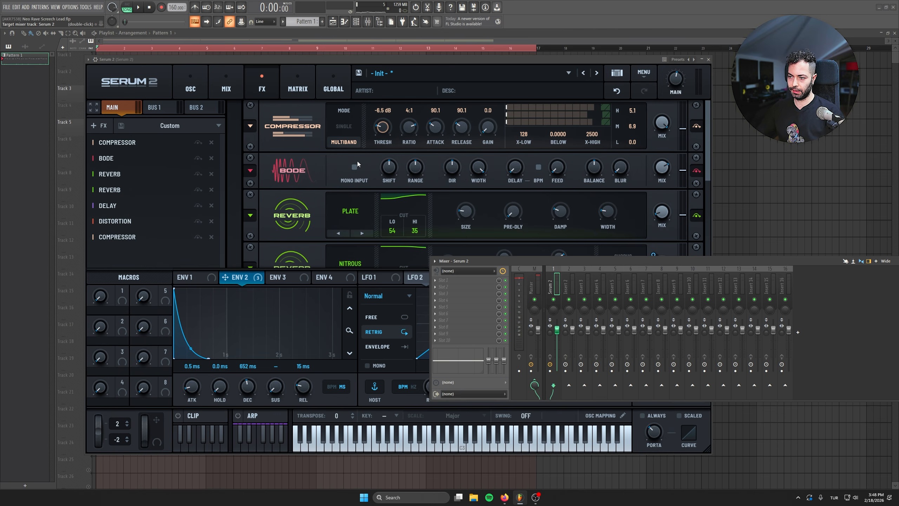
click(494, 340)
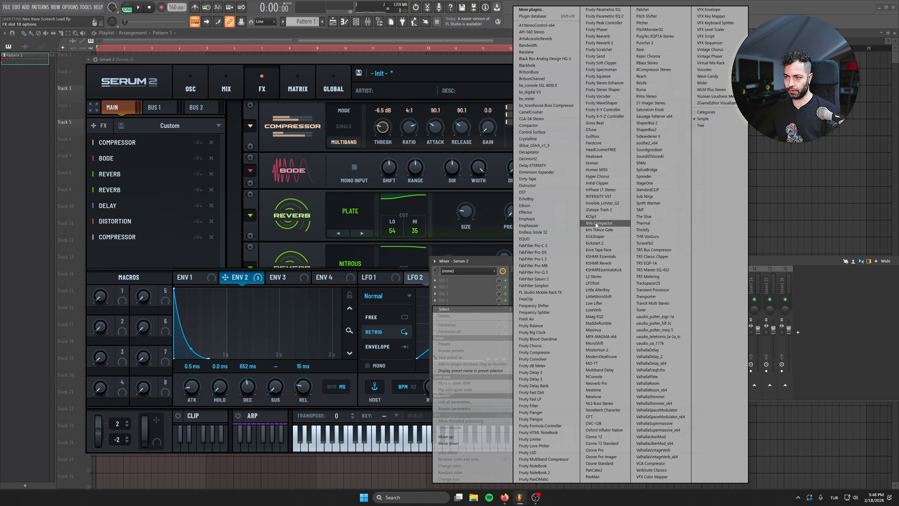
click(602, 243)
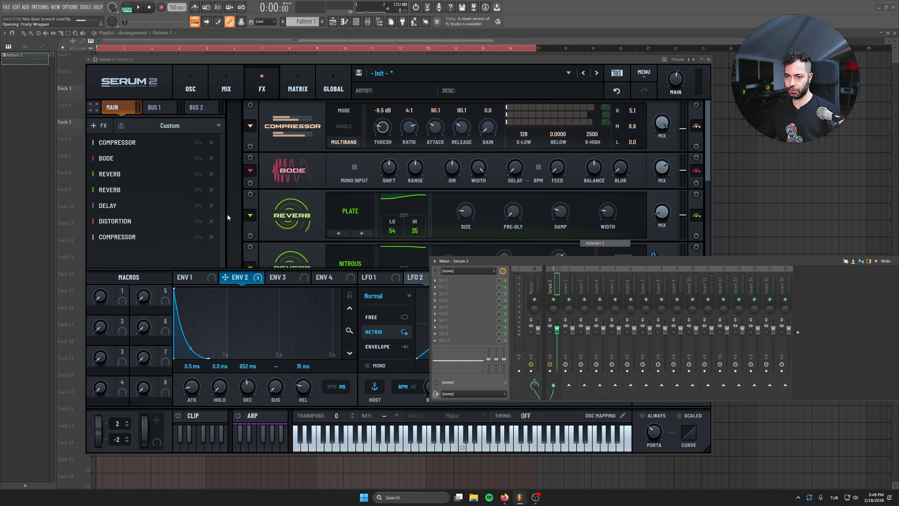
Step: Load FabFilter Pro-Q 3 in the mixer track's first slot and add a low cut at about 170 Hz
click(435, 279)
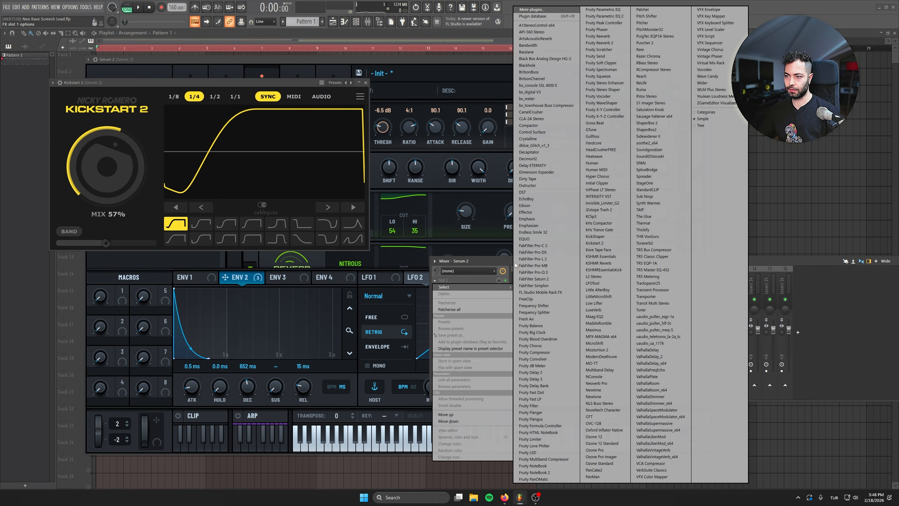
click(556, 272)
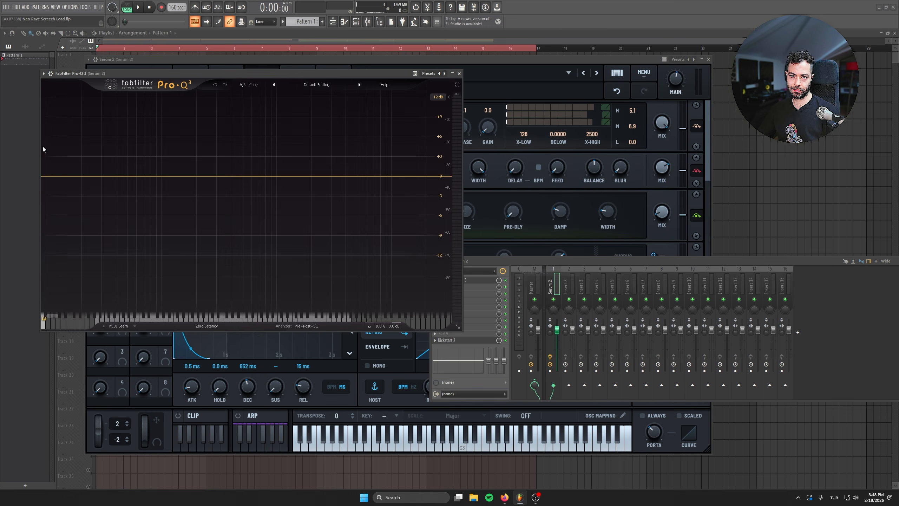
drag(68, 177, 177, 188)
key(ctrl+z)
drag(52, 177, 187, 186)
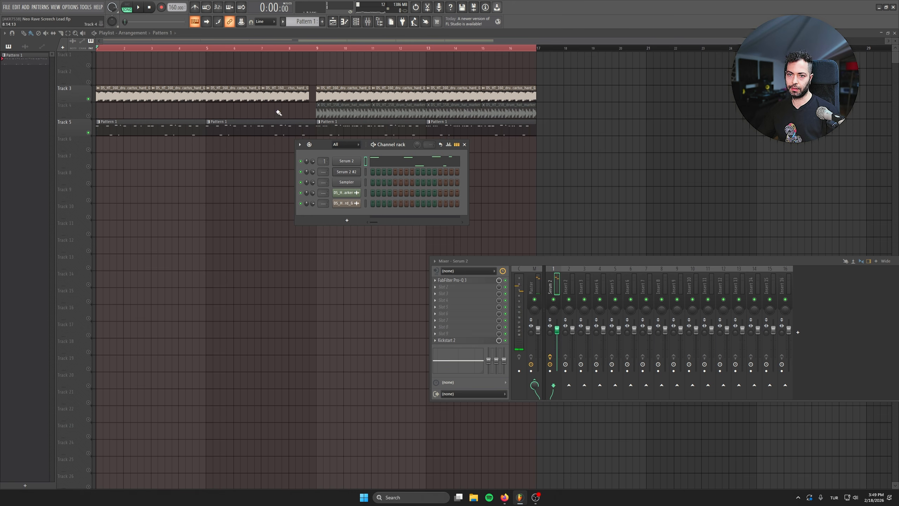
Step: Close the plugin windows, unmute track 4 and play the arrangement from the start
drag(107, 49, 86, 48)
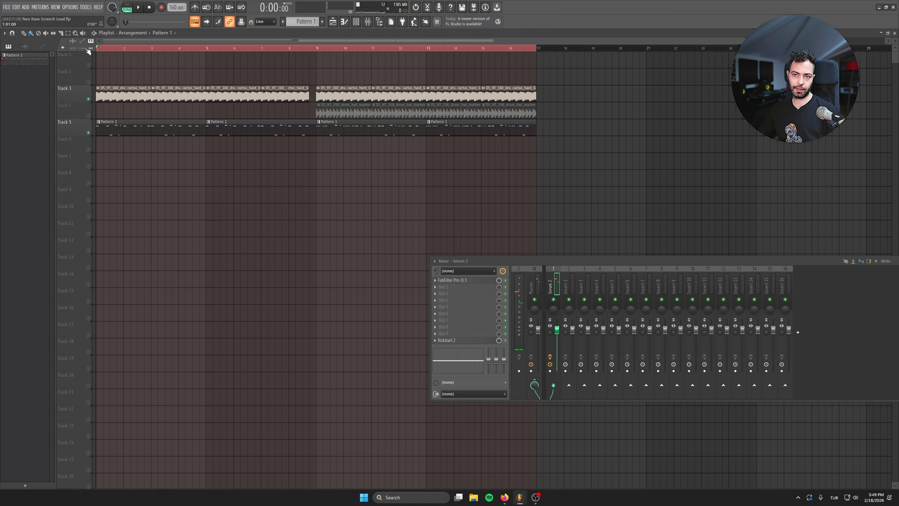
click(88, 116)
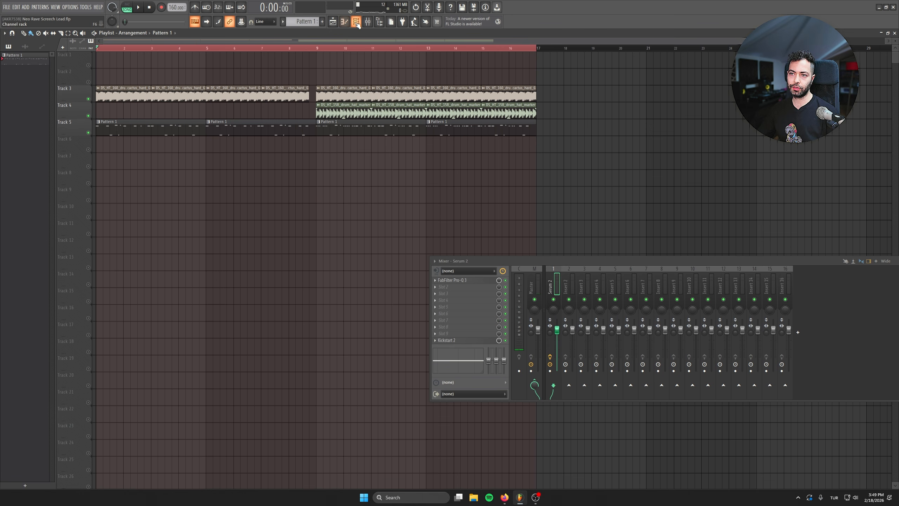
click(357, 22)
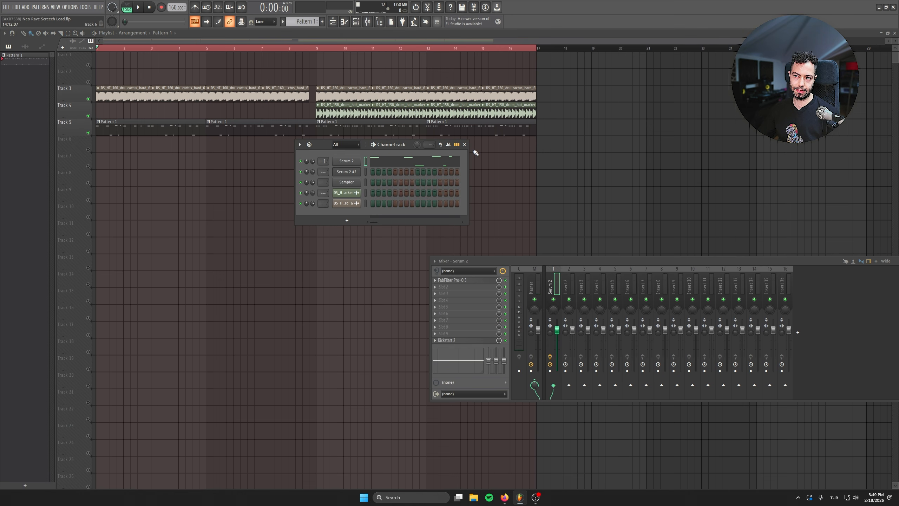
click(464, 144)
key(space)
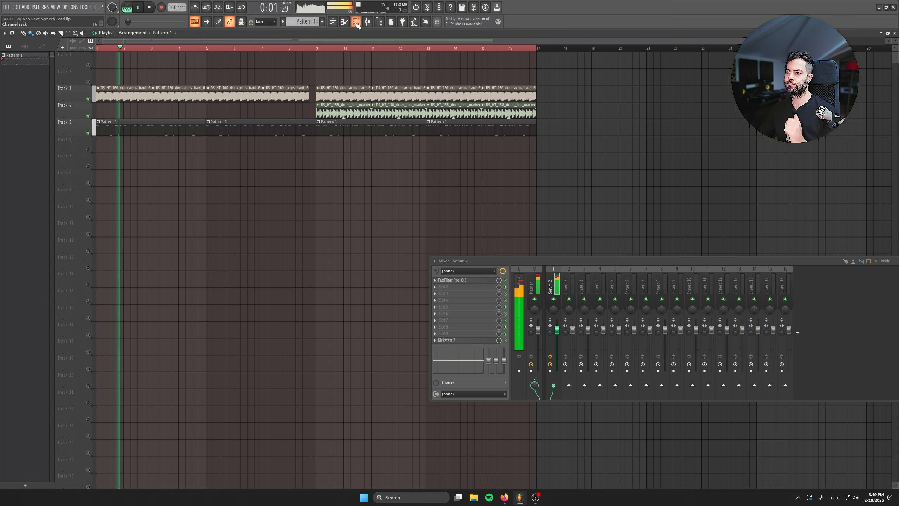
Step: Reopen the Serum 2 synth and reposition its window below the arrangement's clips
key(F6)
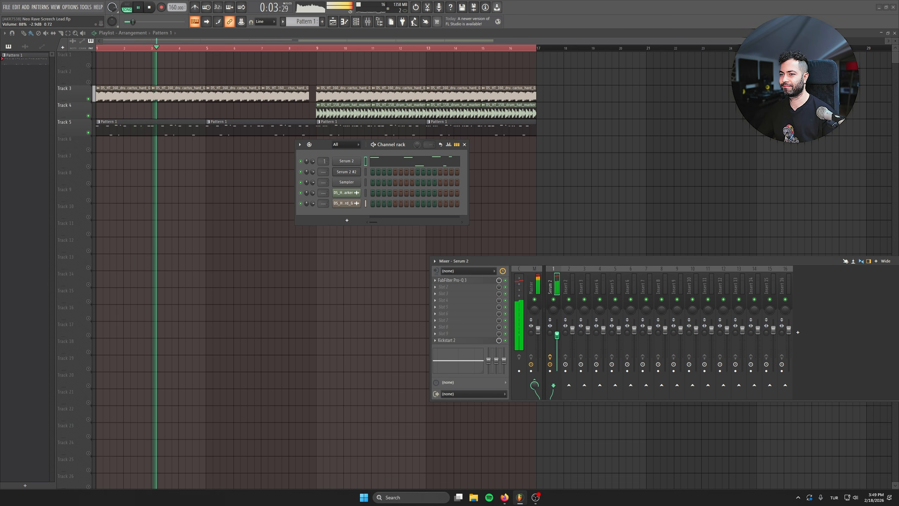
click(354, 161)
drag(363, 56, 342, 149)
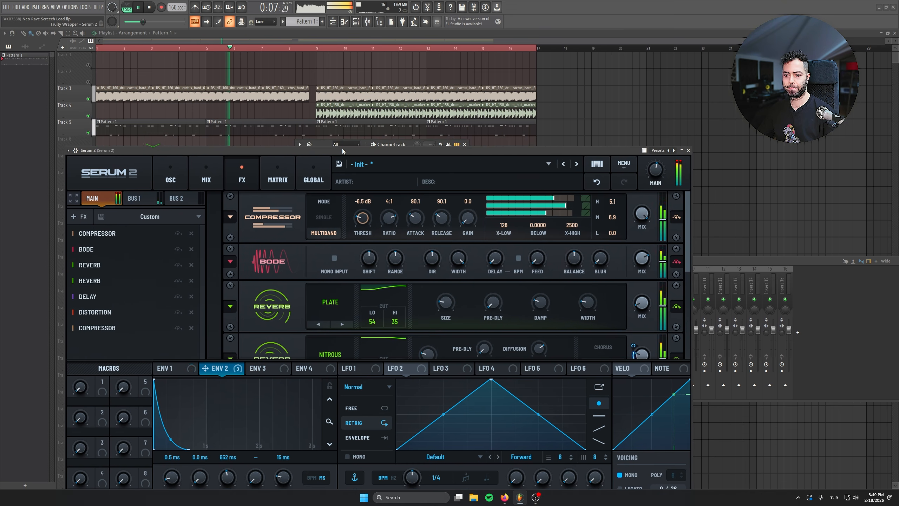
mouse_move(595, 153)
mouse_down()
mouse_move(589, 160)
mouse_move(586, 145)
mouse_up()
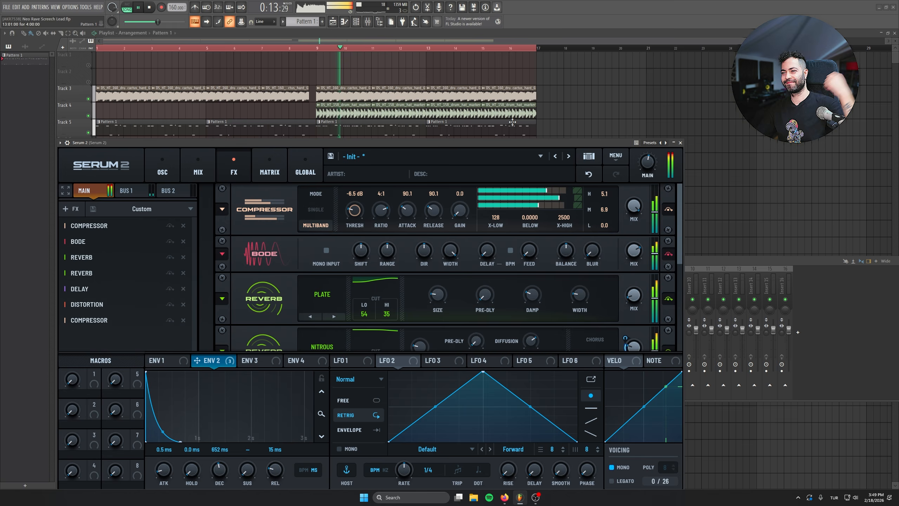
Step: Set the drum hat clip's channel volume to 61% and bring the Serum 2 window back
double_click(386, 113)
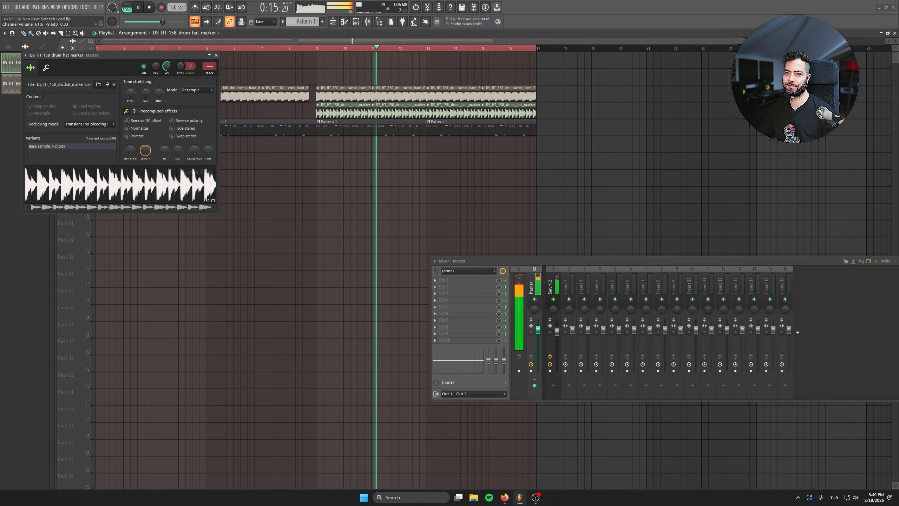
click(217, 55)
click(356, 22)
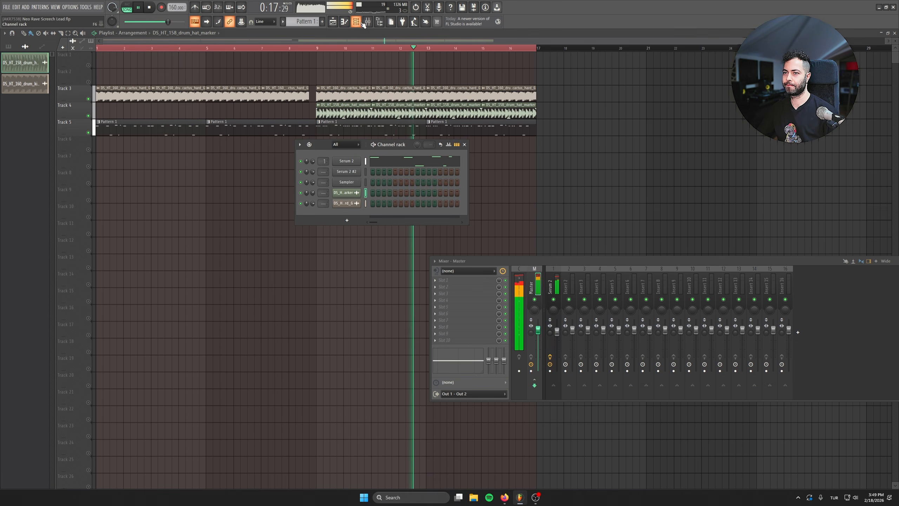
click(356, 161)
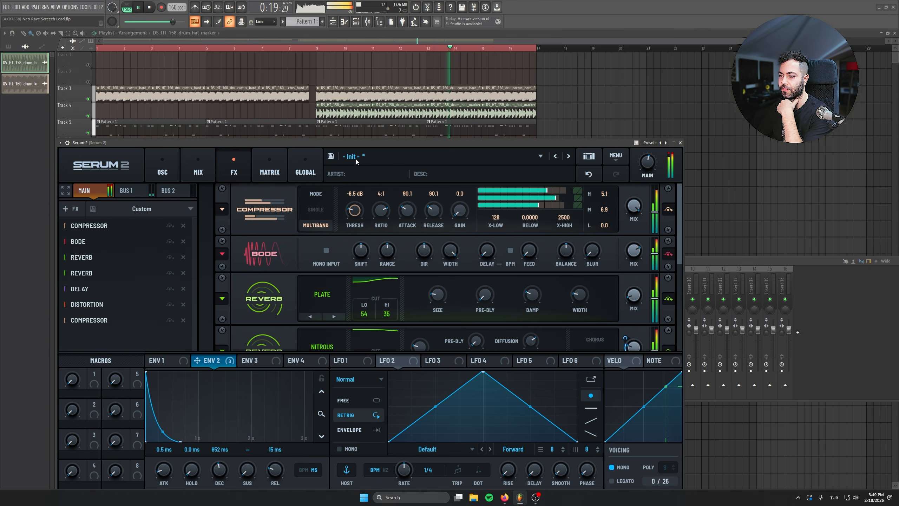
mouse_move(384, 143)
mouse_down()
mouse_move(389, 131)
mouse_move(389, 143)
mouse_up()
drag(179, 22, 184, 22)
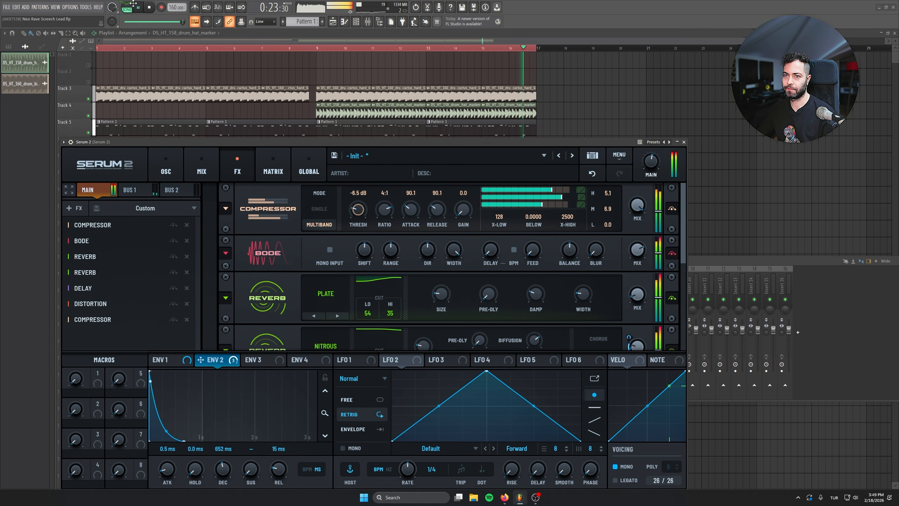
Step: Solo track 5 and fine-tune the Comb 2 settings of Filter 1, with its wet level at 41%
right_click(88, 132)
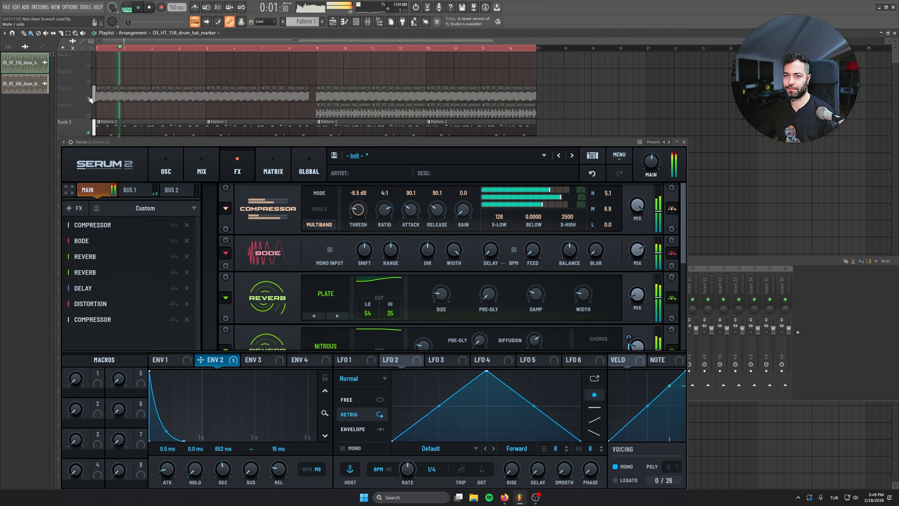
drag(313, 143, 318, 120)
click(170, 148)
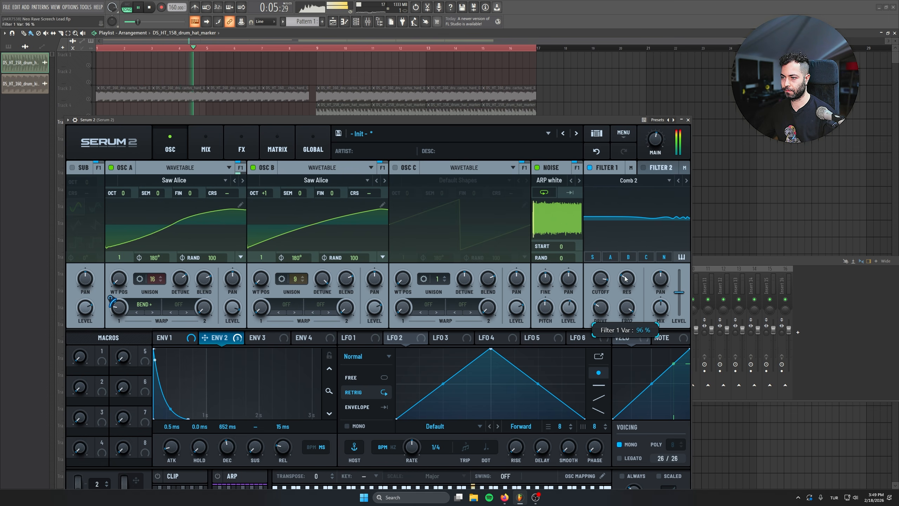
drag(622, 289, 622, 289)
drag(667, 309, 659, 356)
drag(653, 263, 557, 288)
Step: Audition the Bode and first Compressor mix levels in the main effects chain, and save the project
click(241, 145)
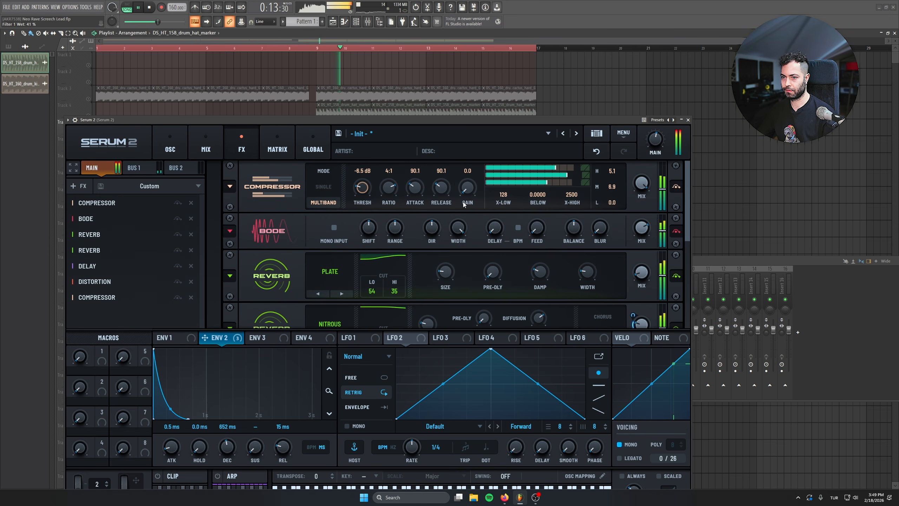
drag(641, 228, 642, 253)
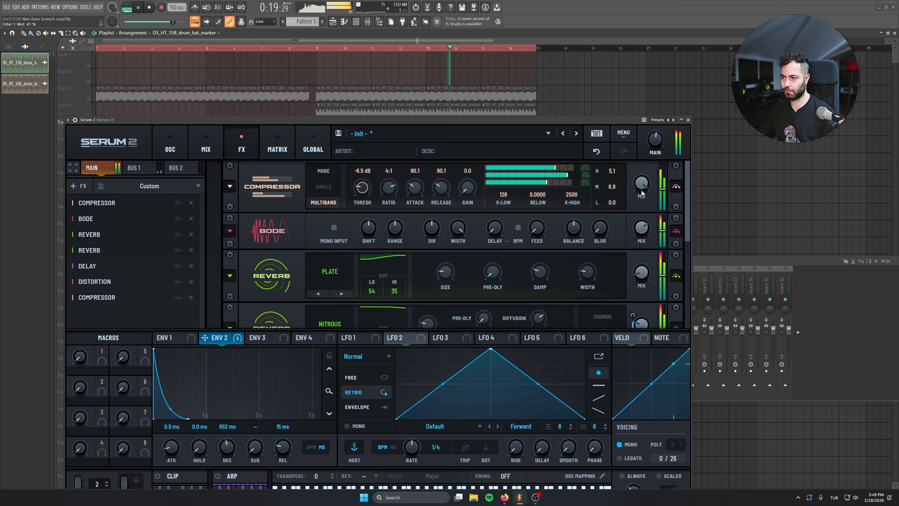
drag(643, 187, 644, 227)
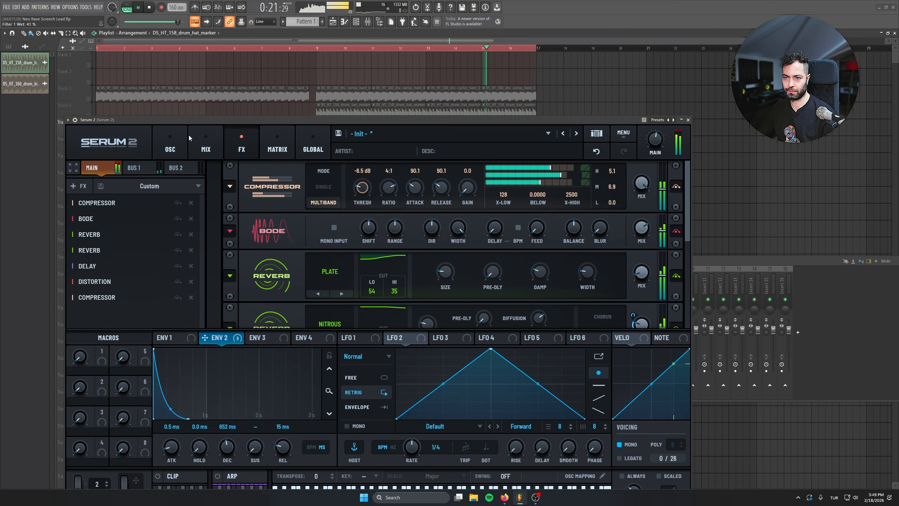
key(ctrl+s)
key(space)
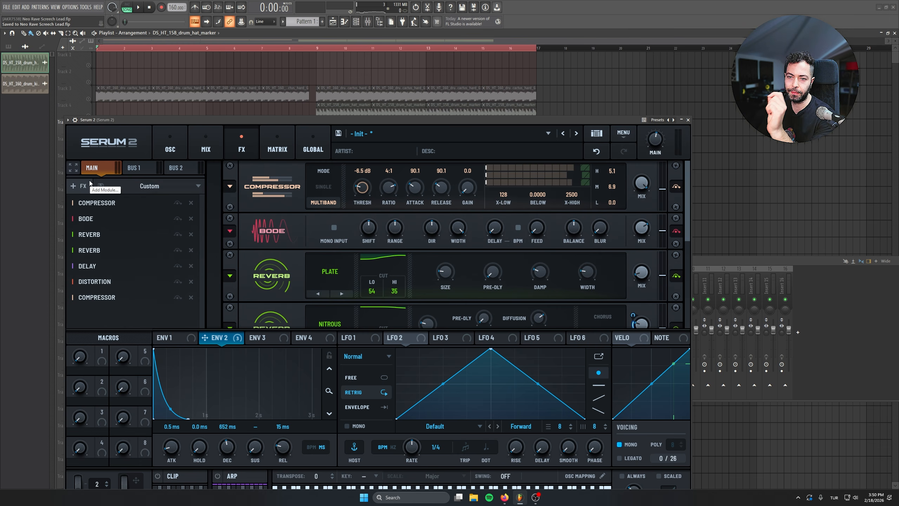
Step: Add a Hyper/Dimension effect to the main chain and place it between Bode and the first Reverb
click(80, 185)
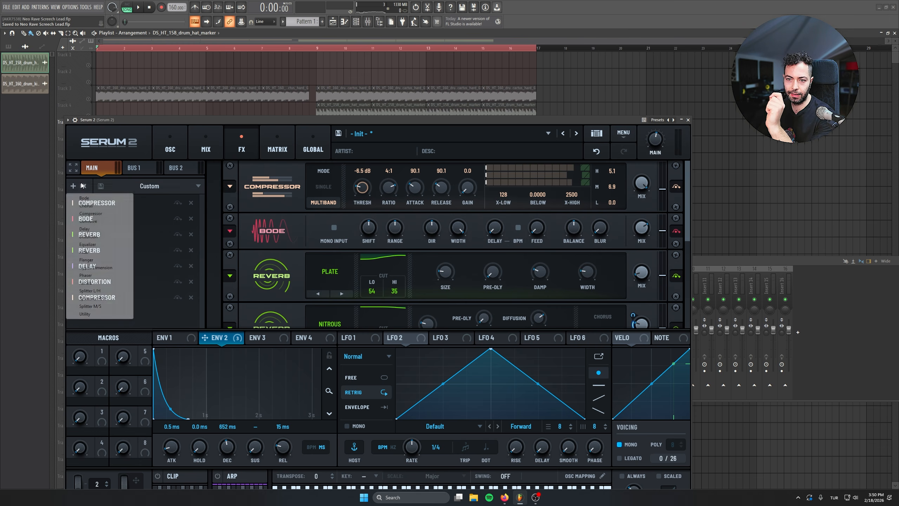
click(99, 269)
drag(99, 319, 100, 235)
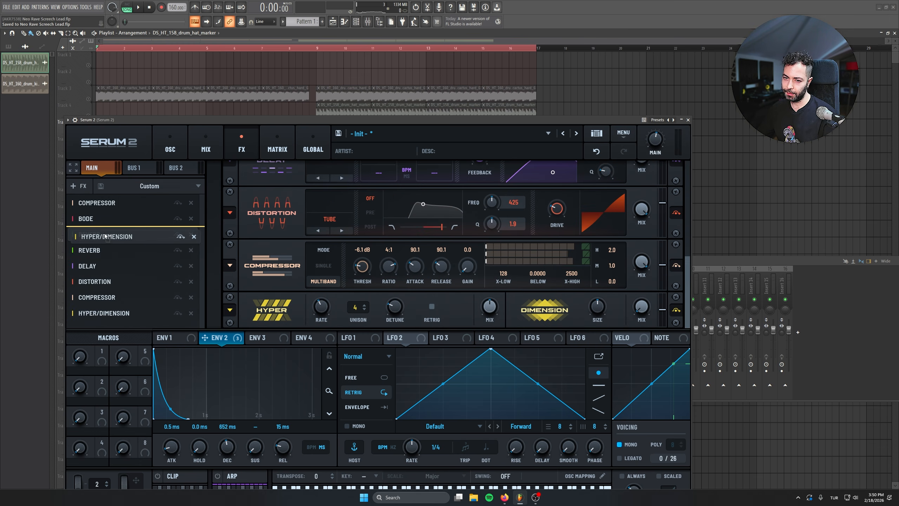
Step: Adjust the Hyper and Dimension mix levels while the soloed lead plays
key(space)
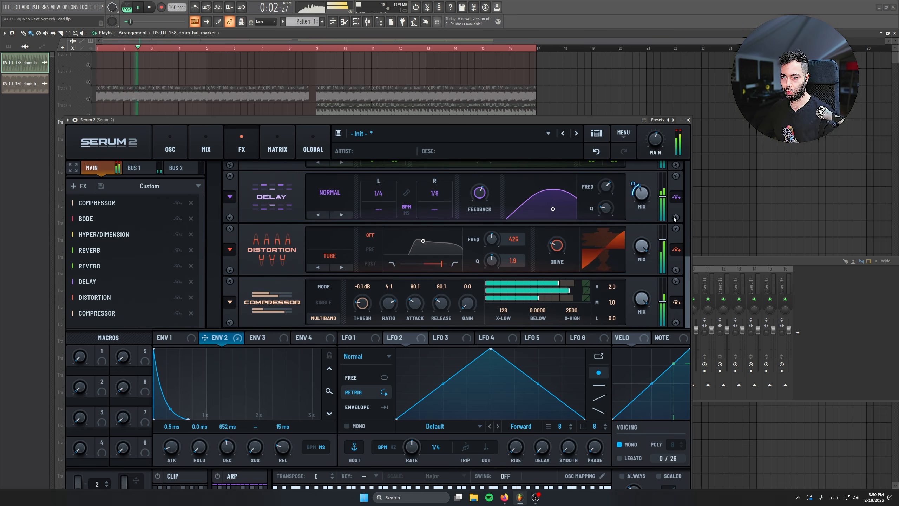
drag(688, 269, 688, 174)
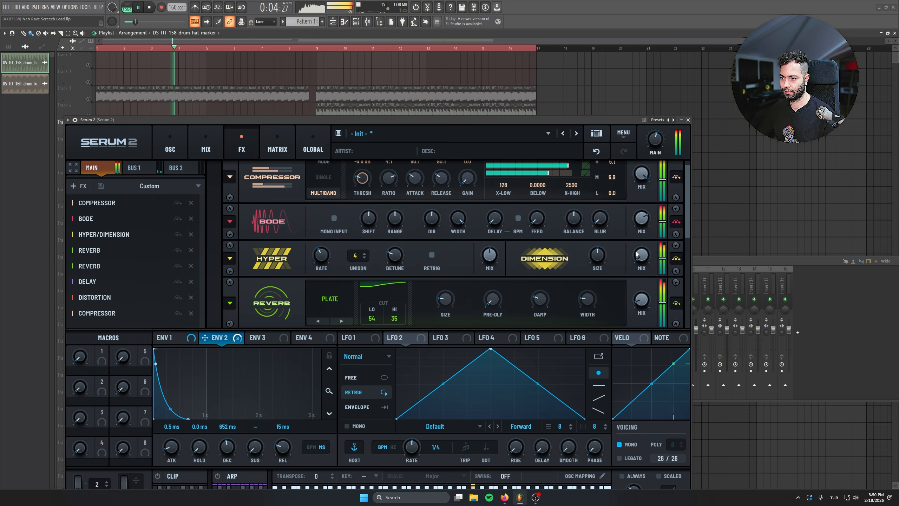
drag(489, 255, 491, 289)
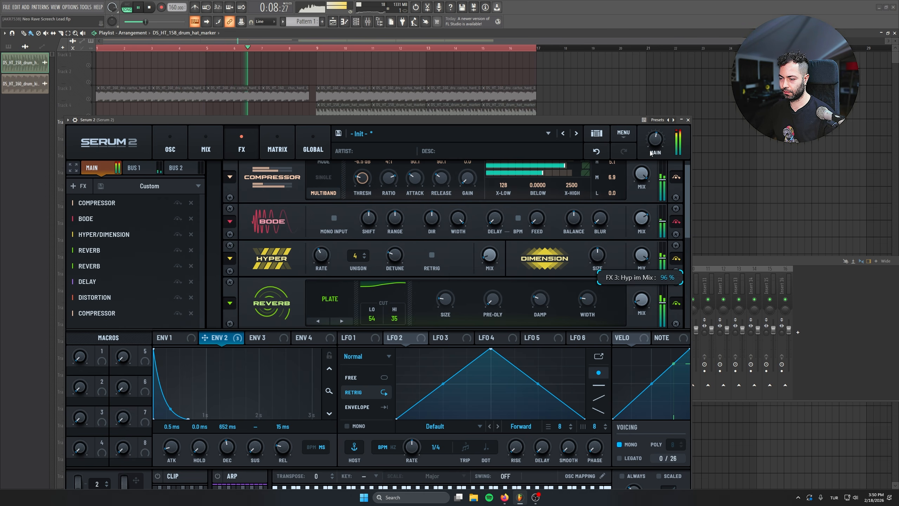
drag(642, 255, 641, 314)
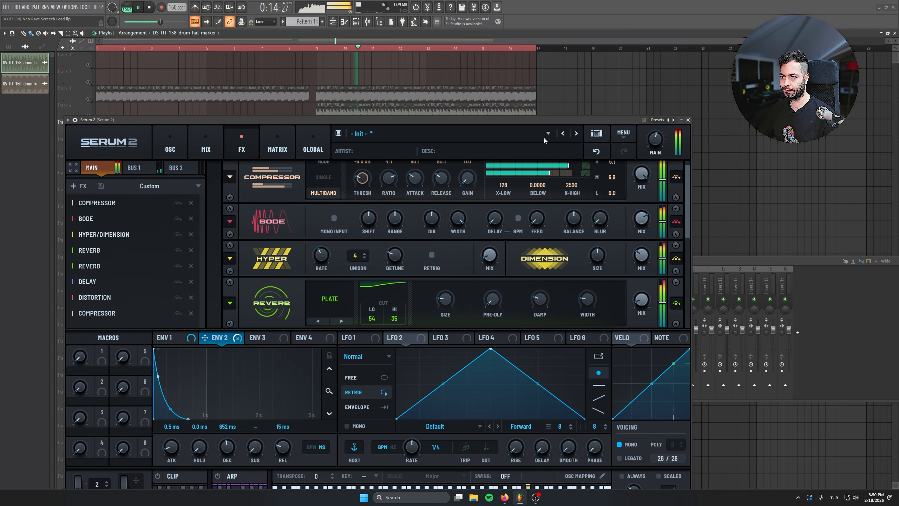
key(space)
Step: Set Env 1's sustain to its minimum of -∞ dB
click(172, 141)
drag(181, 121, 180, 91)
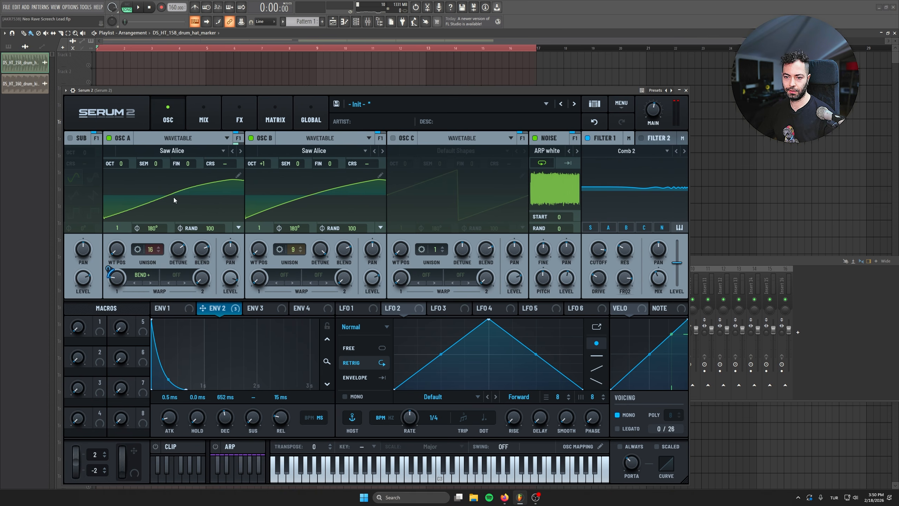
click(172, 308)
drag(245, 425, 241, 486)
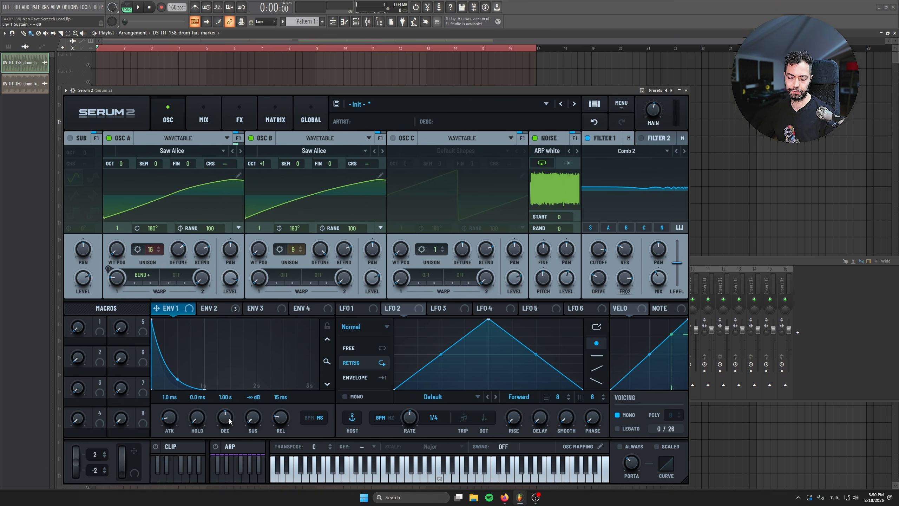
Step: Add a modulation matrix routing from Env 2 to the global Amp and adjust its amount by ear
click(275, 120)
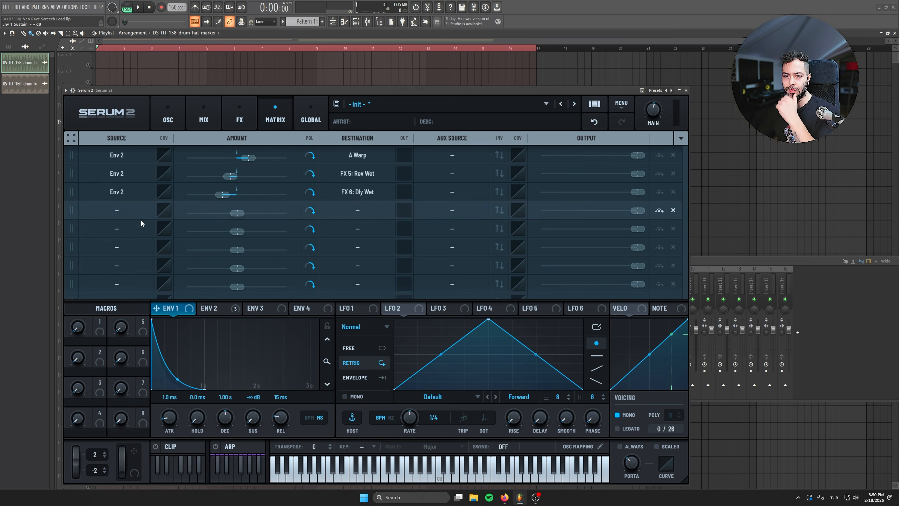
click(109, 209)
click(219, 311)
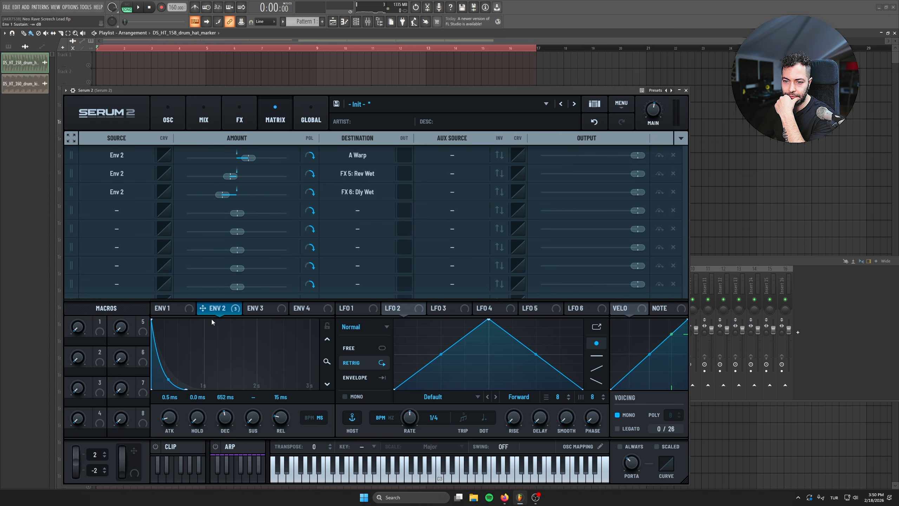
click(116, 210)
mouse_move(107, 232)
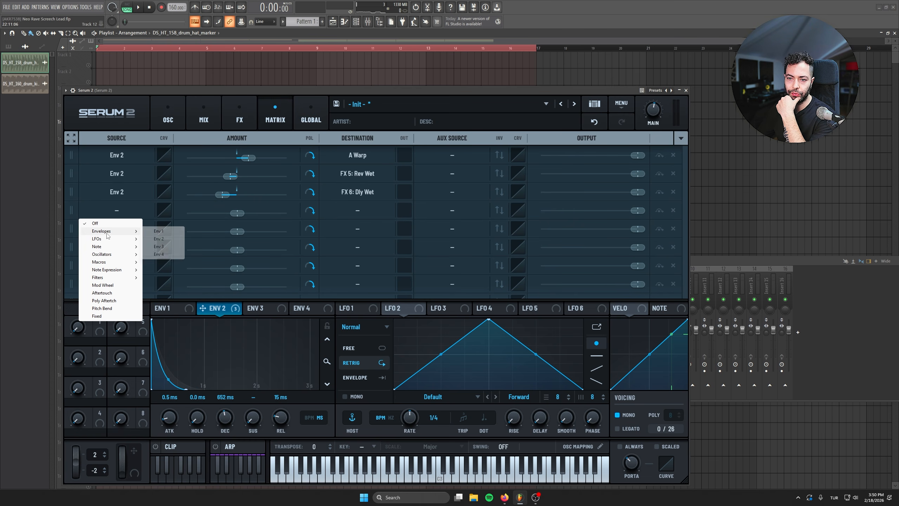
click(163, 239)
click(357, 210)
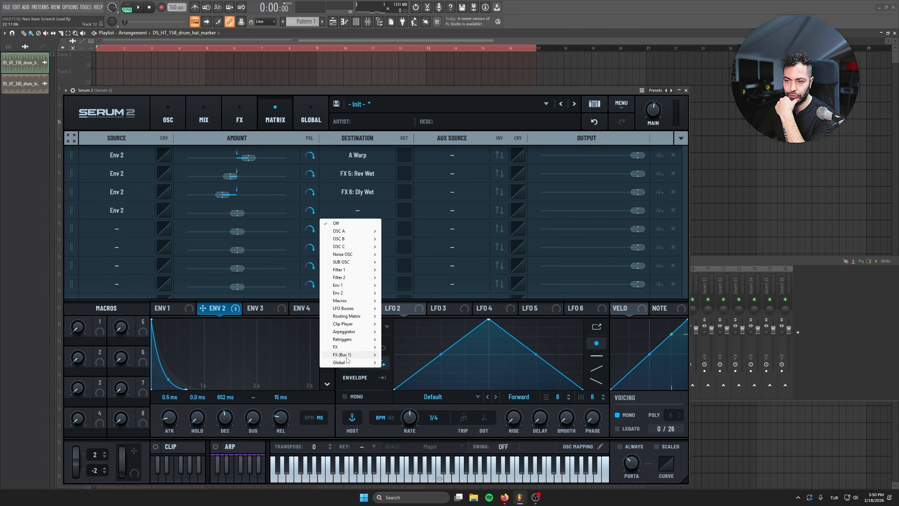
mouse_move(347, 361)
click(417, 373)
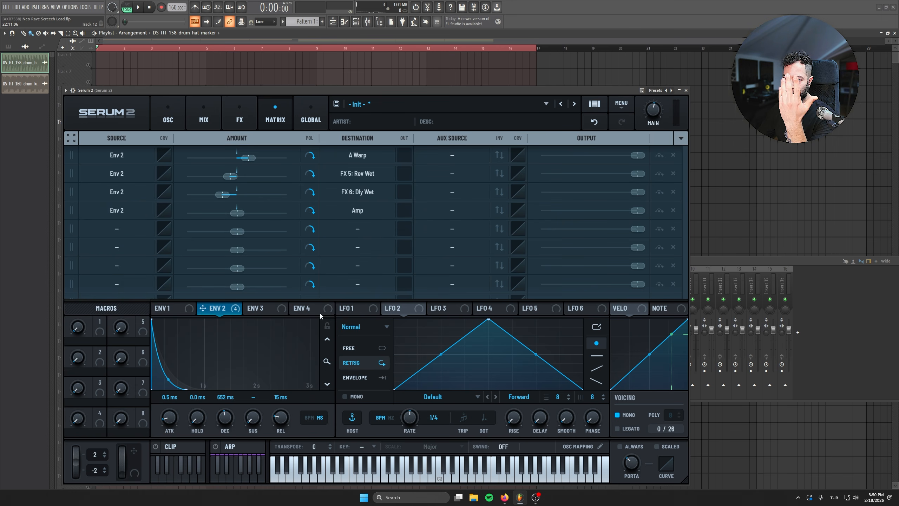
drag(239, 217, 250, 217)
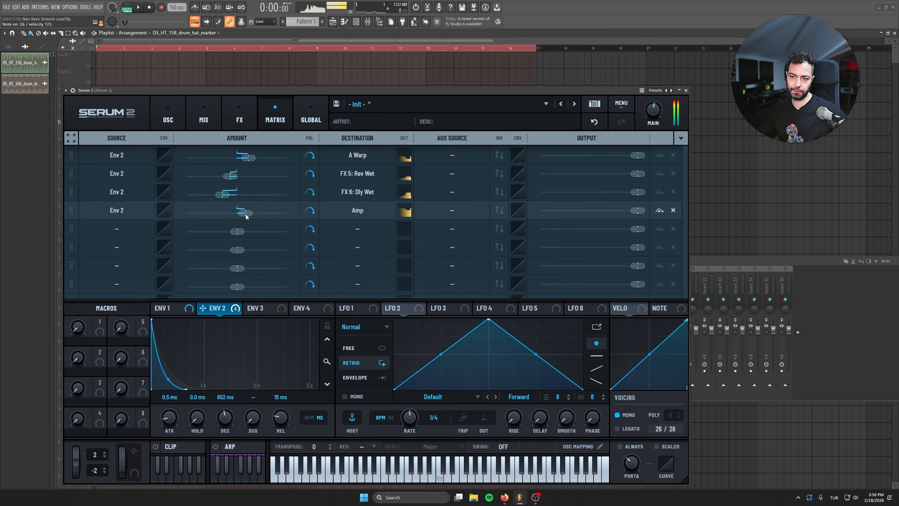
mouse_move(245, 214)
mouse_down()
mouse_move(273, 214)
mouse_move(201, 214)
mouse_move(234, 214)
mouse_up()
Step: Set Env 1's decay to 1.03 s and the synth's main volume to 54% while auditioning the lead
click(722, 261)
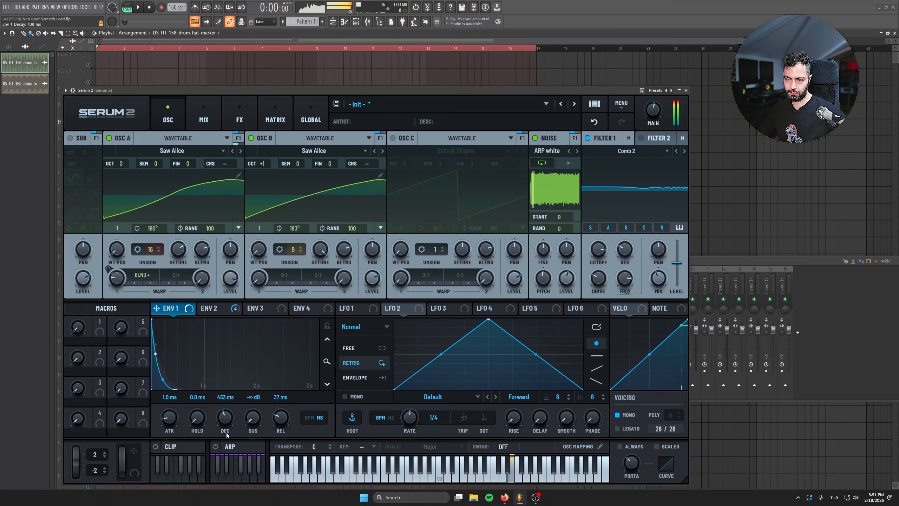
drag(226, 435, 227, 431)
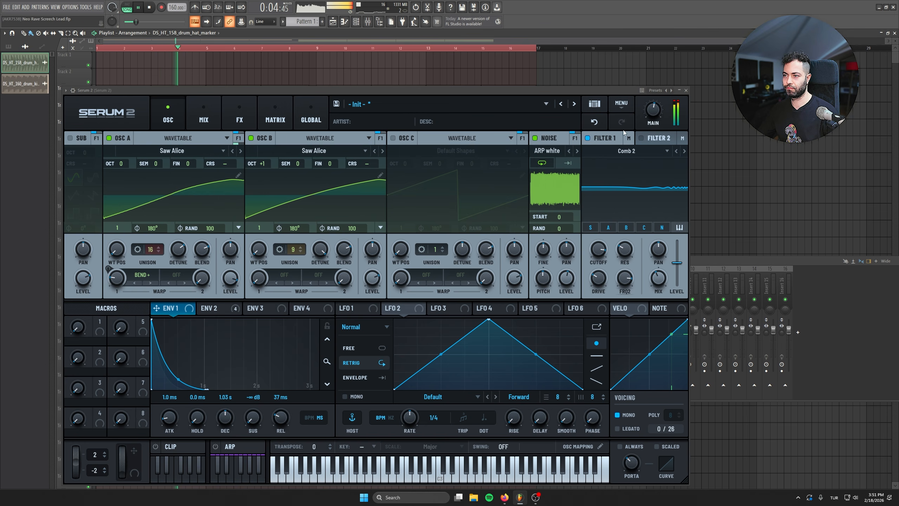
mouse_move(657, 117)
drag(657, 117, 652, 112)
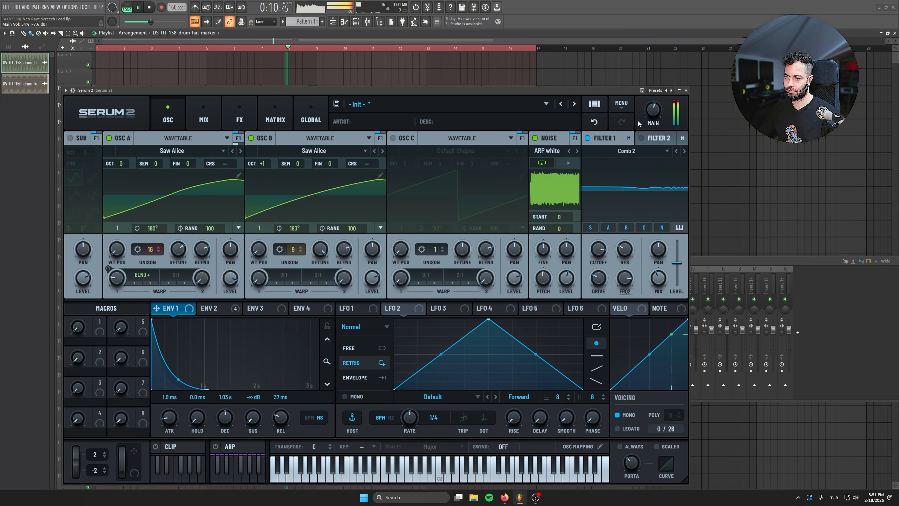
Step: Review the mixer levels and the main effects chain during playback, and add a Filter effect to the end of the main chain
drag(211, 89, 218, 117)
click(211, 146)
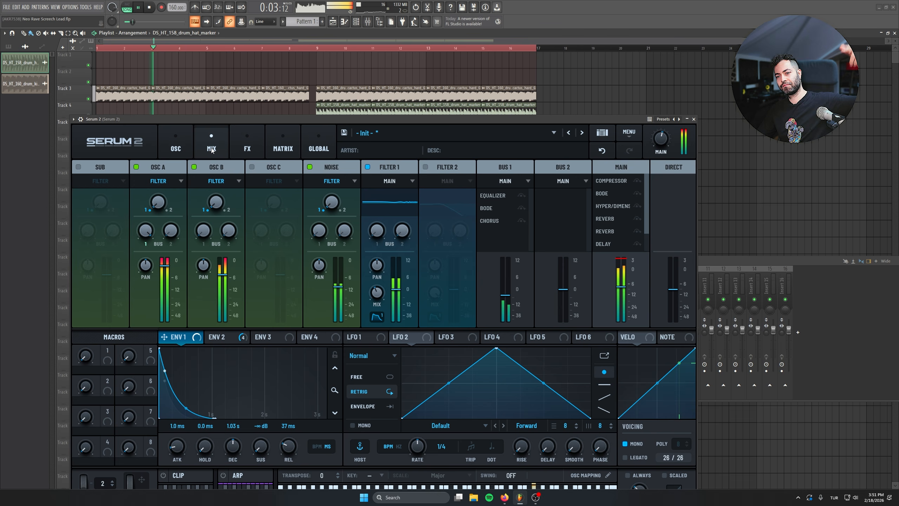
click(234, 131)
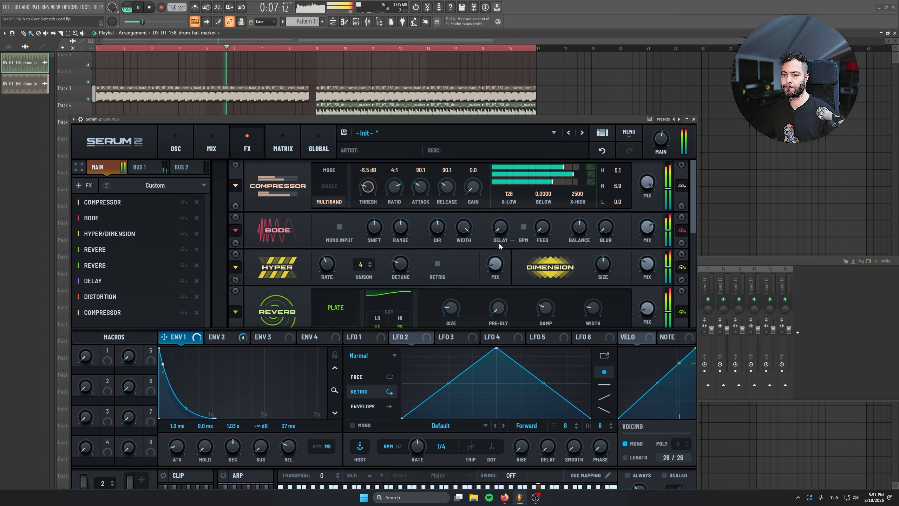
key(space)
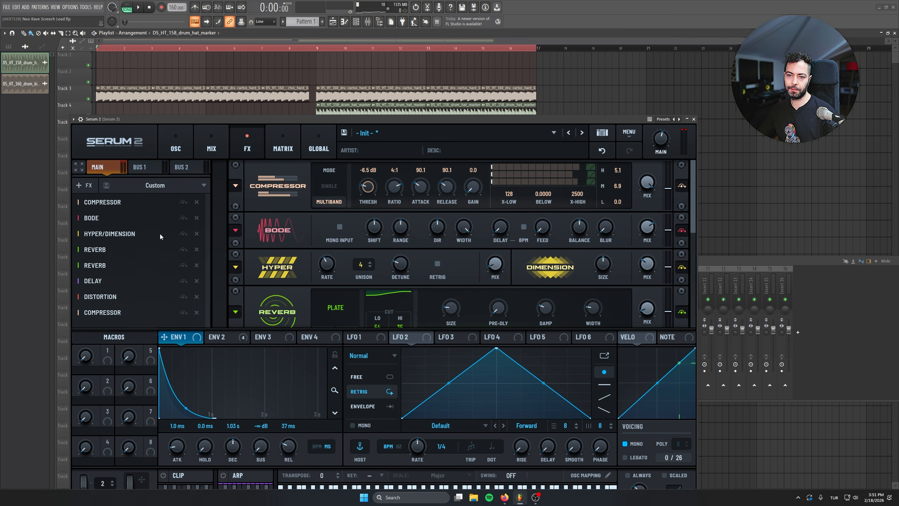
click(87, 185)
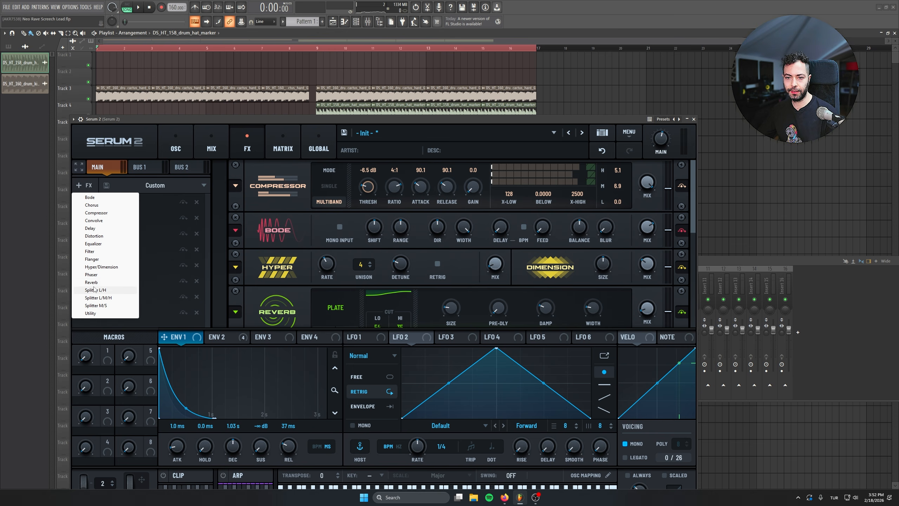
click(98, 253)
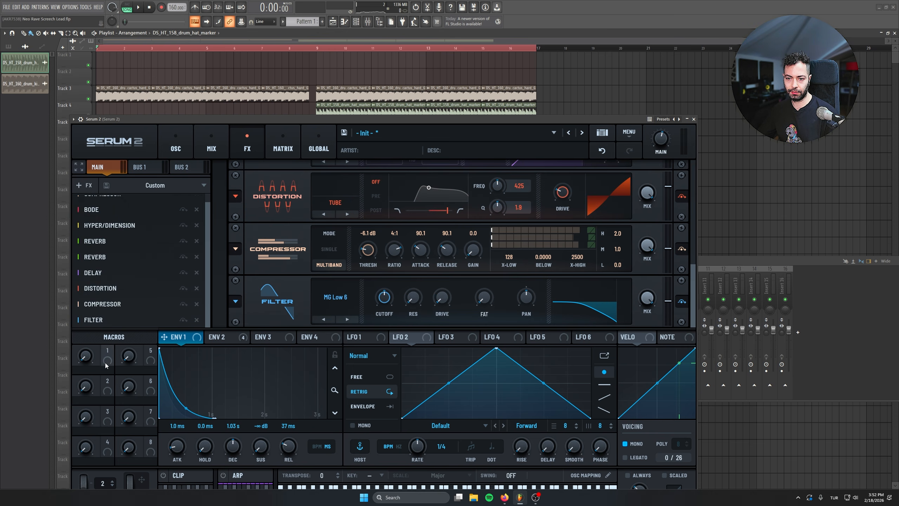
Step: Switch playback to the pattern and lower the new Filter's cutoff while the lead plays
click(227, 338)
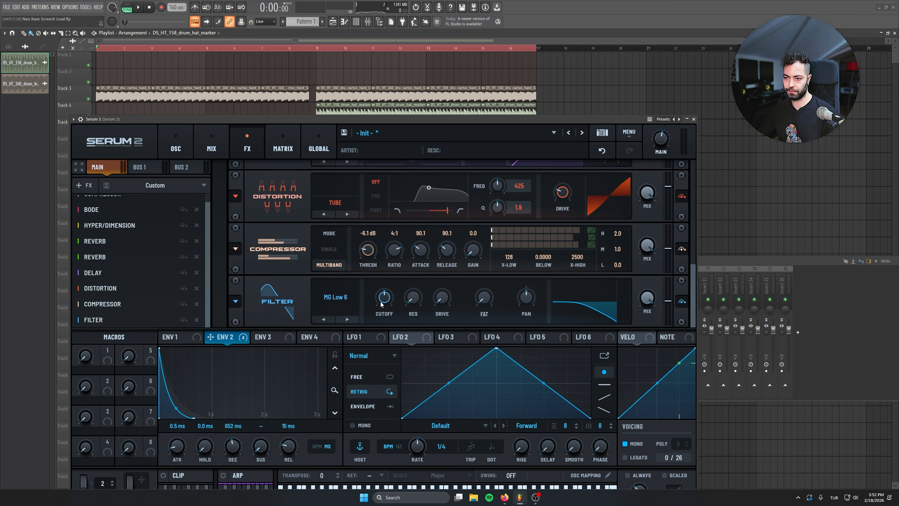
click(138, 7)
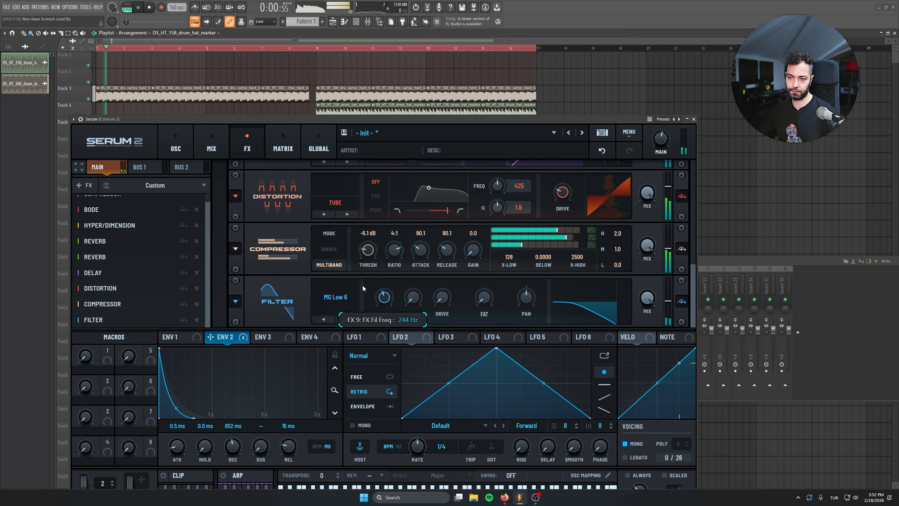
click(128, 7)
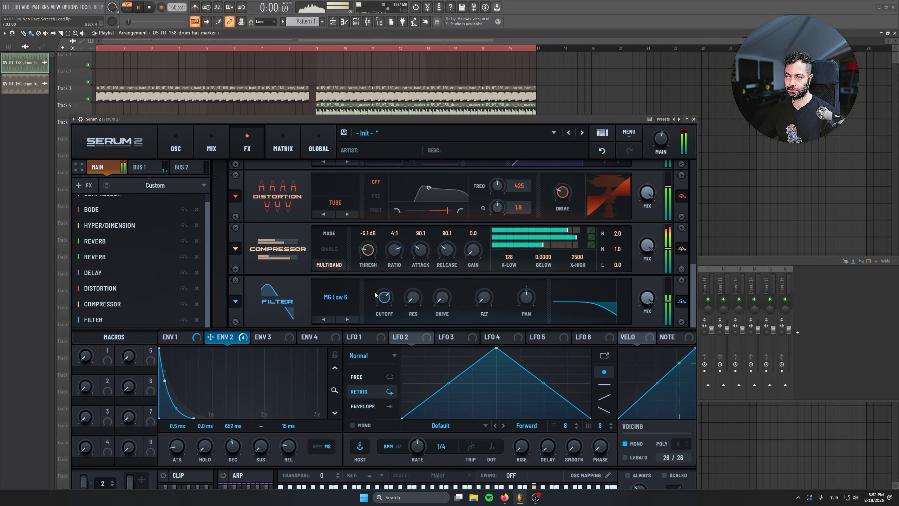
drag(382, 297, 328, 344)
key(space)
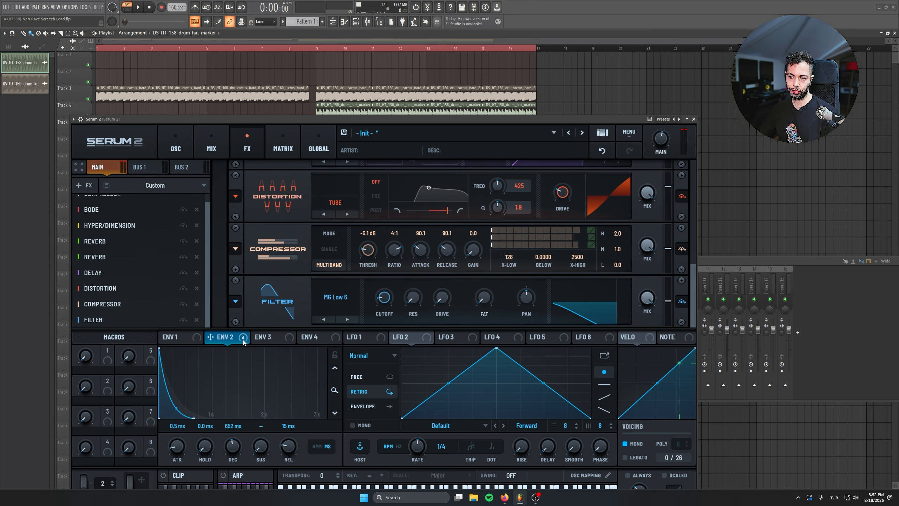
Step: Modulate the Filter's cutoff with Env 2 at an 86% amount and fine-tune the base cutoff to about 72 Hz
drag(237, 340, 443, 308)
drag(385, 300, 381, 298)
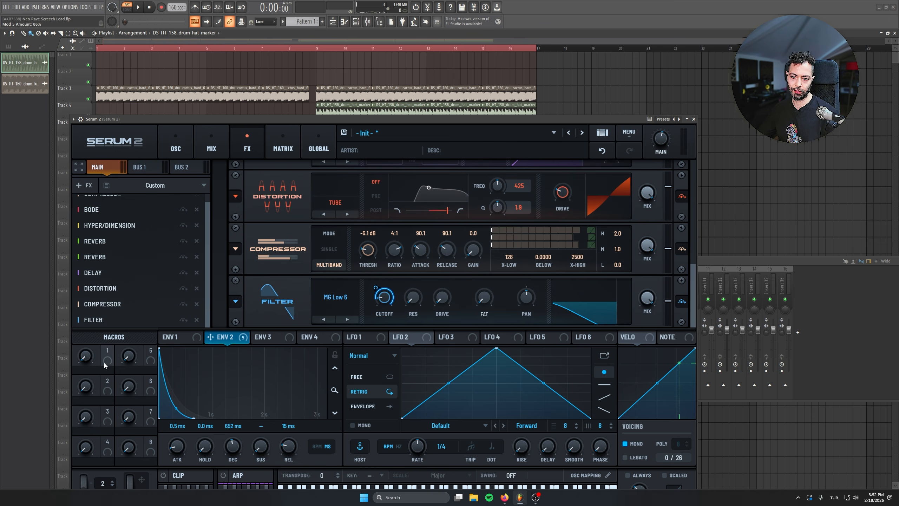
key(space)
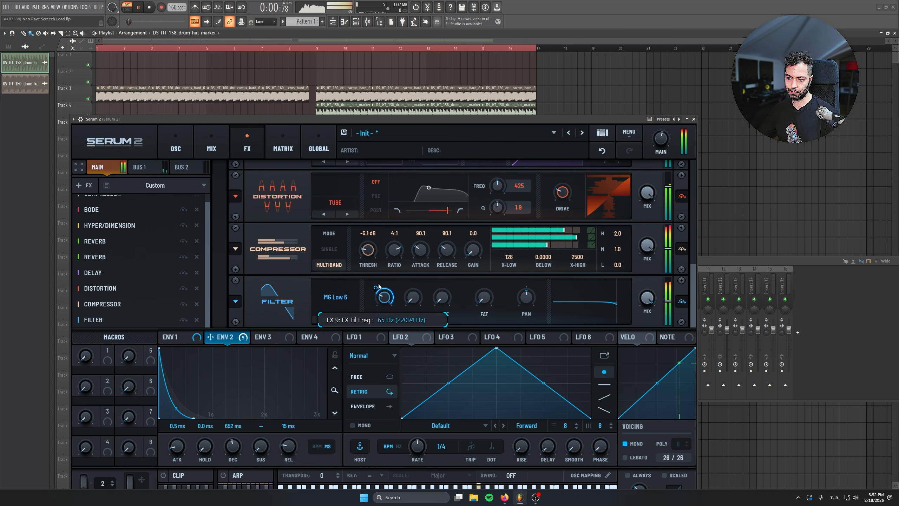
key(space)
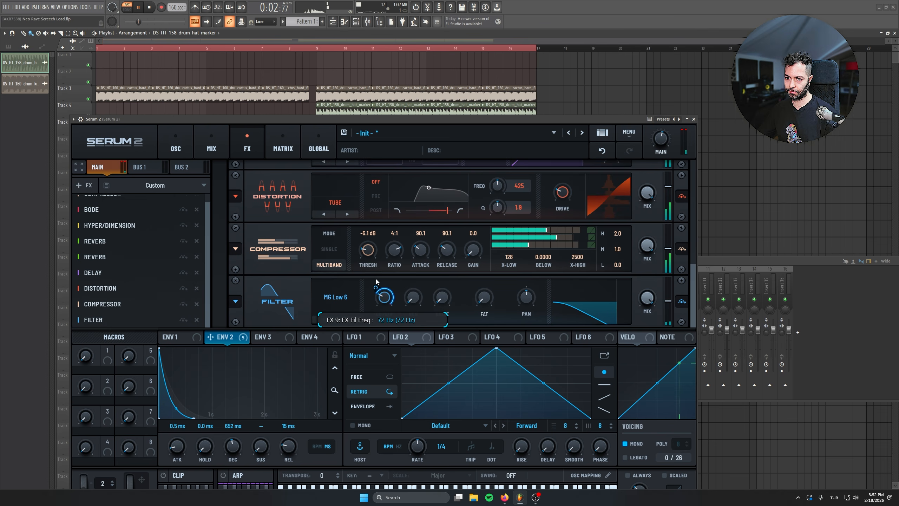
Step: Place the Filter between Hyper/Dimension and the first Reverb in the main chain and audition it
drag(115, 320, 111, 251)
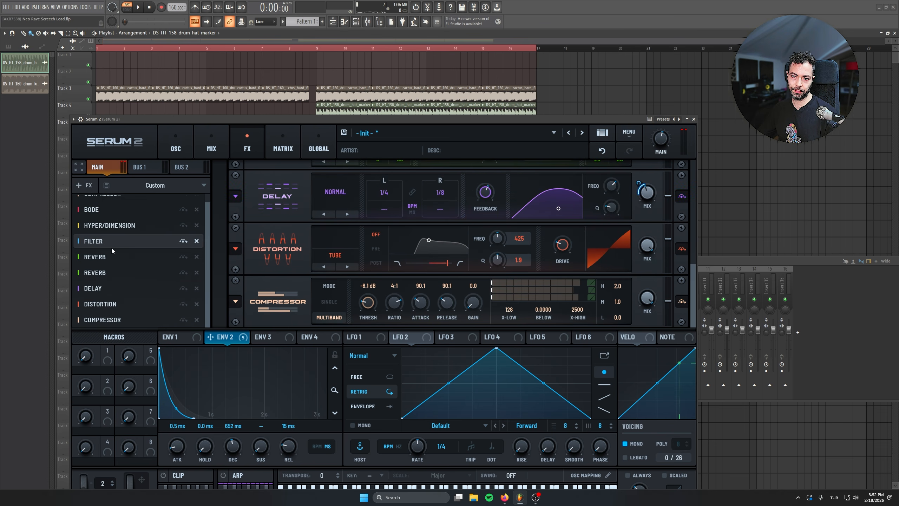
click(131, 244)
key(space)
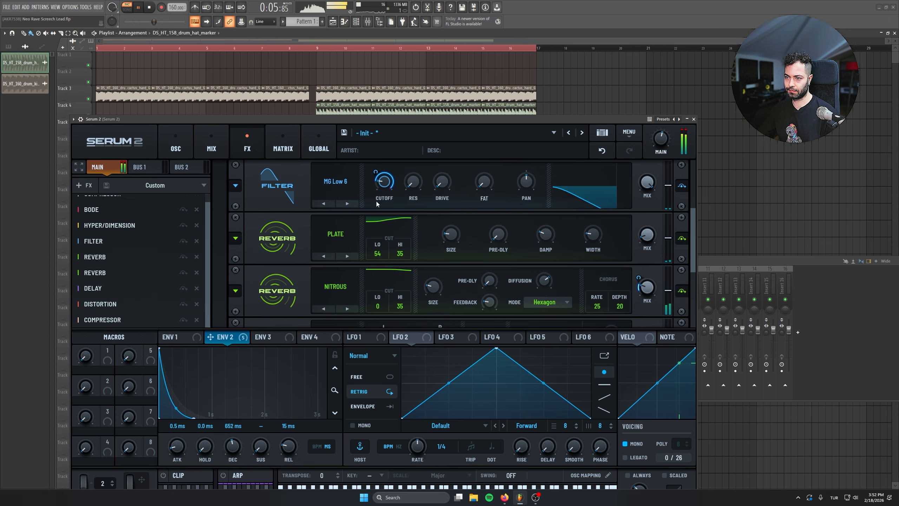
Step: Assign Macro 1 to the Filter's cutoff with an 81% amount and name the macro FILTER
drag(107, 351, 385, 171)
scroll(241, 232, up, 1)
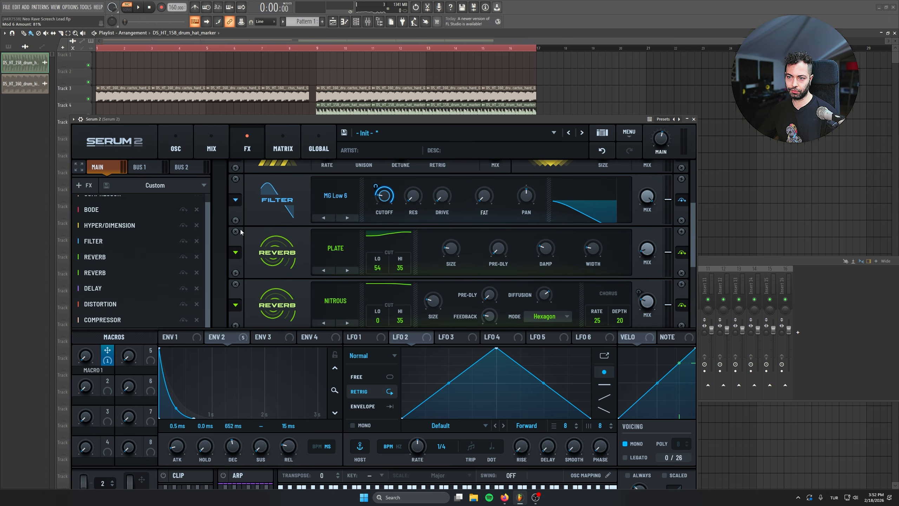
double_click(92, 370)
text(FILTER)
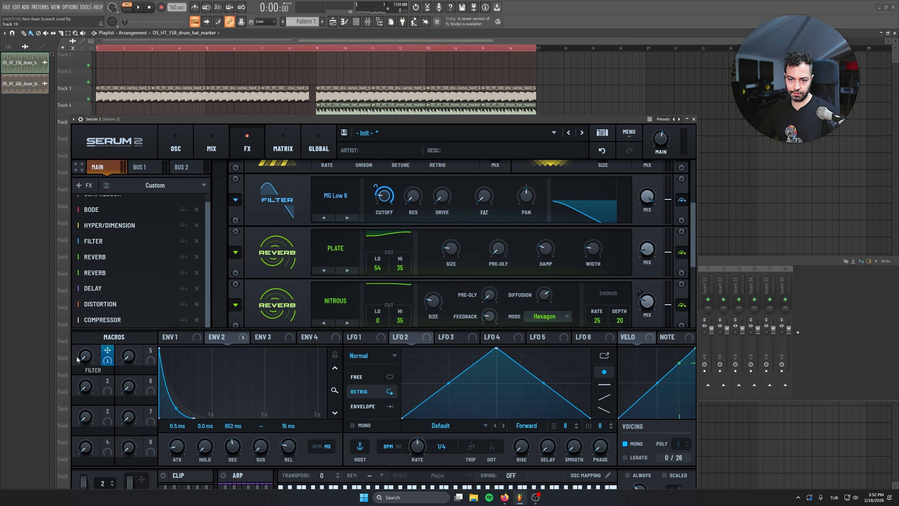
Step: Audition the FILTER macro by sweeping it up to 100 and back down to 4 during playback
drag(84, 357, 88, 311)
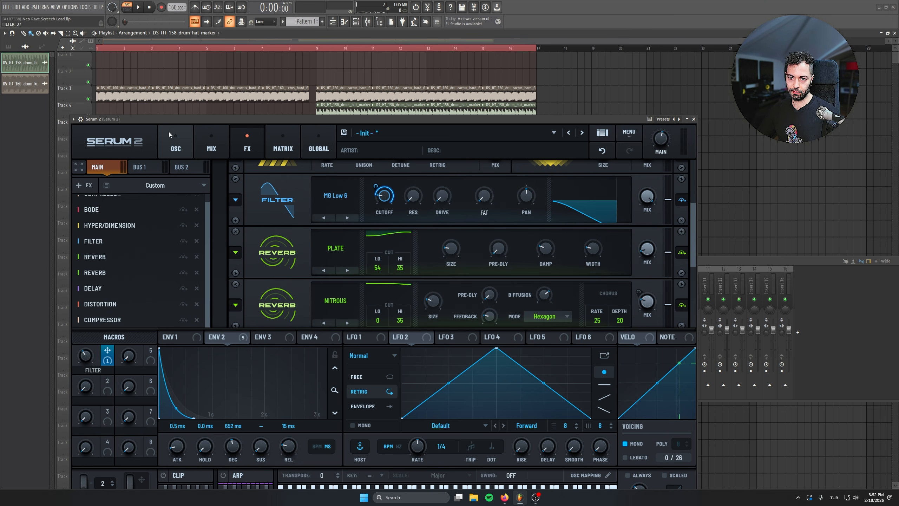
drag(167, 120, 164, 121)
key(space)
drag(84, 356, 88, 314)
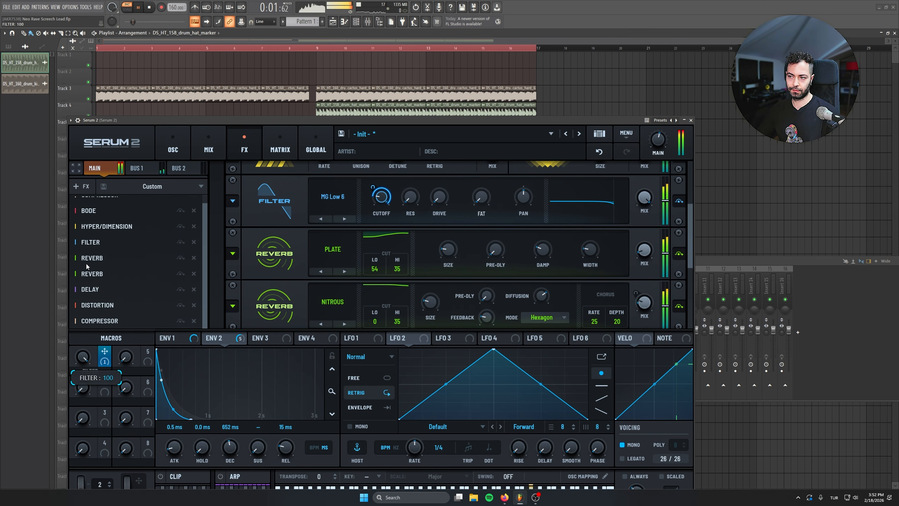
mouse_move(75, 360)
mouse_down()
mouse_move(79, 402)
mouse_move(79, 368)
mouse_up()
key(space)
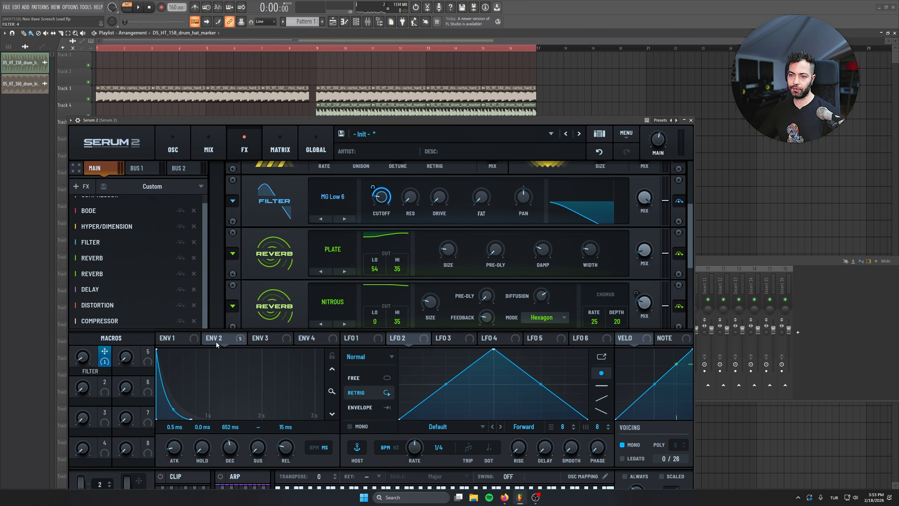
Step: Assign Macro 2 to the mix of the main chain's Bode at 29% and to the mix of Bus 1's Bode
drag(689, 238, 700, 176)
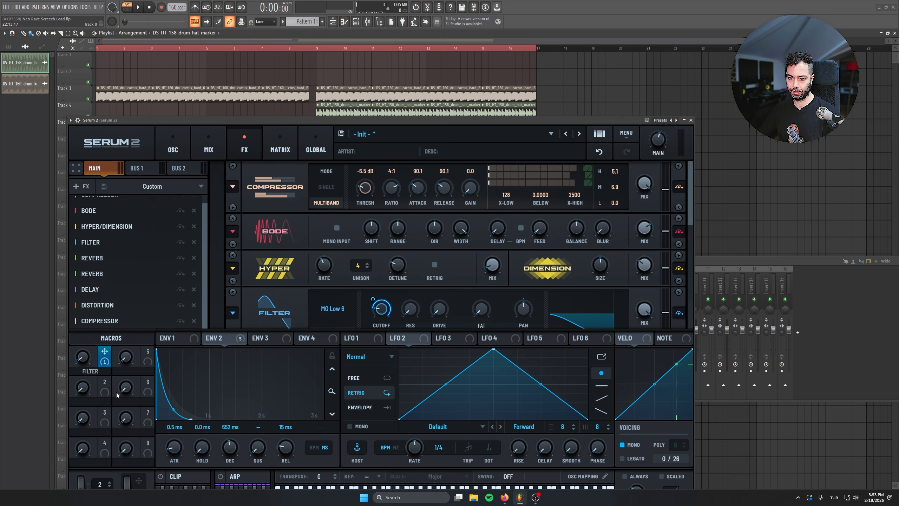
drag(105, 381, 644, 228)
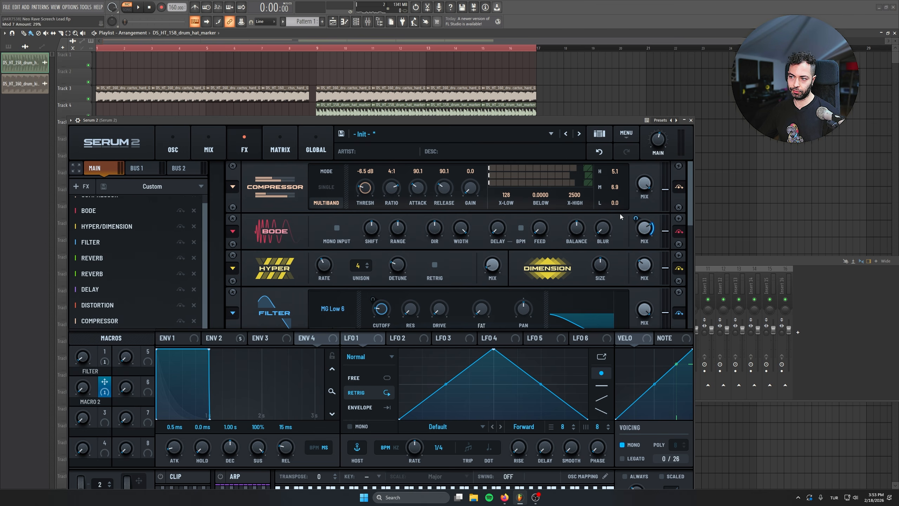
click(130, 172)
drag(106, 394, 645, 228)
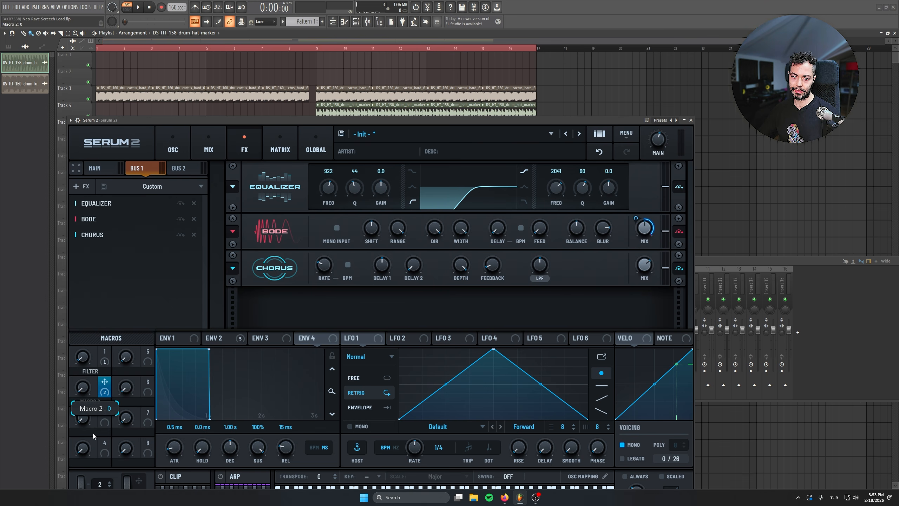
Step: Sweep Macro 2 up to 100 while the lead plays and name the macro TONE
key(space)
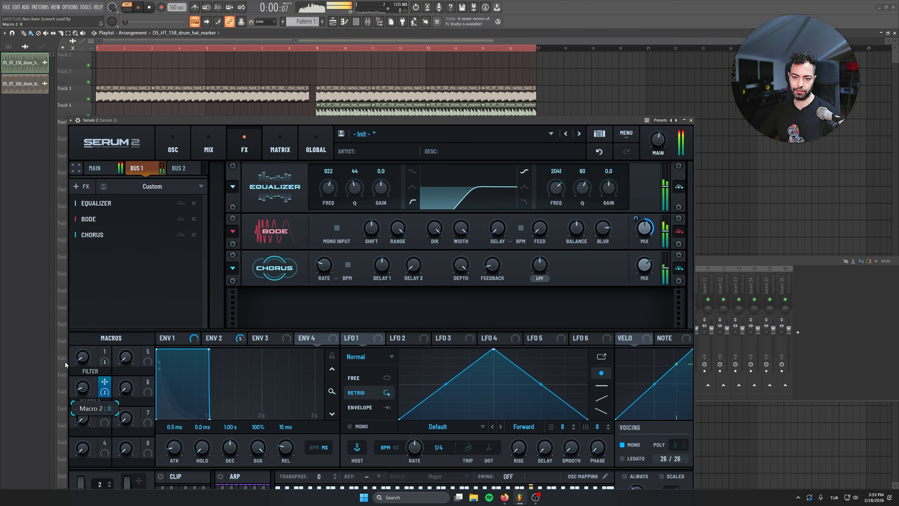
drag(83, 386, 75, 309)
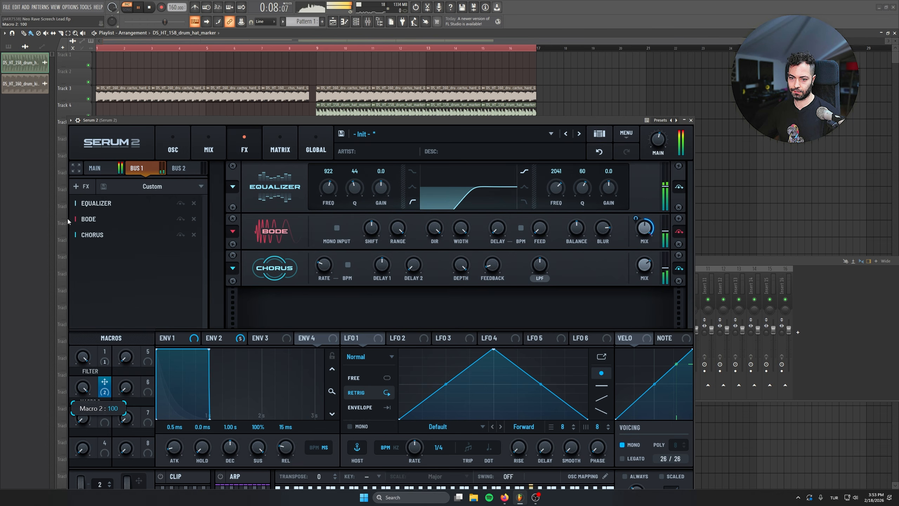
key(space)
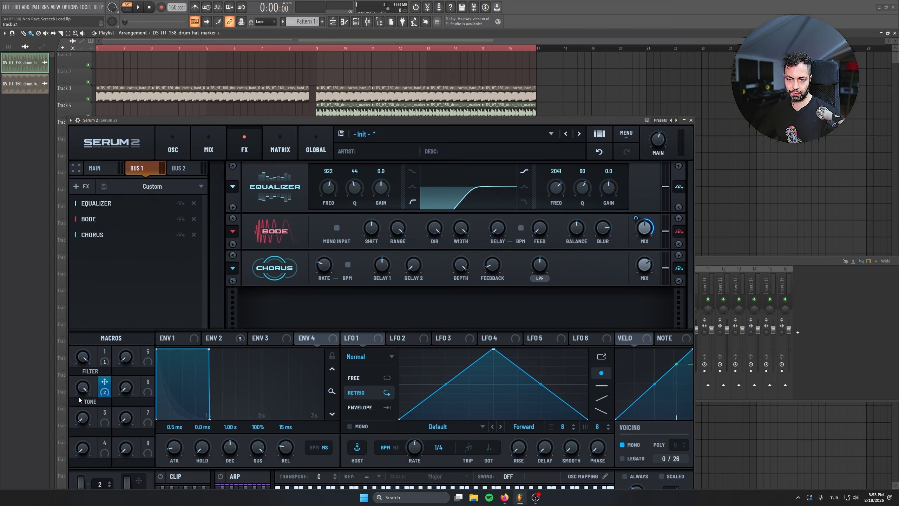
Step: Audition lower TONE macro settings during playback and set the macro to 11
key(space)
drag(84, 386, 87, 460)
drag(84, 386, 84, 388)
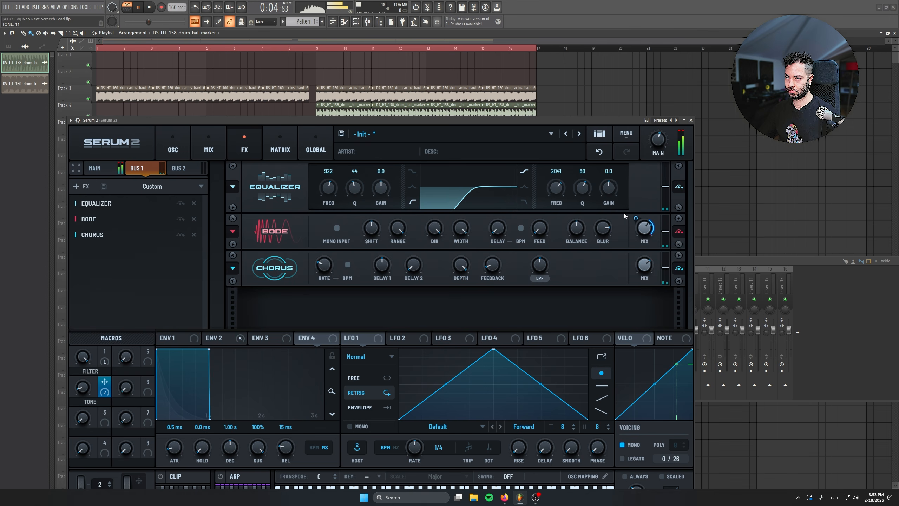
Step: Return to the main effects chain and adjust the mix of its Bode during playback
click(168, 149)
click(196, 139)
click(235, 140)
click(96, 170)
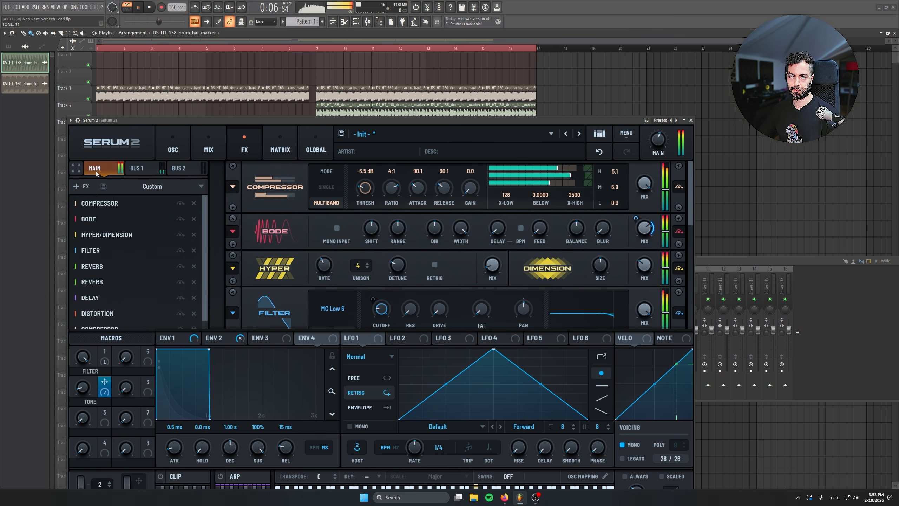
drag(644, 230, 642, 270)
Step: Audition the TONE macro from 100 down to low settings, then set it to 70 and stop playback
drag(83, 388, 91, 269)
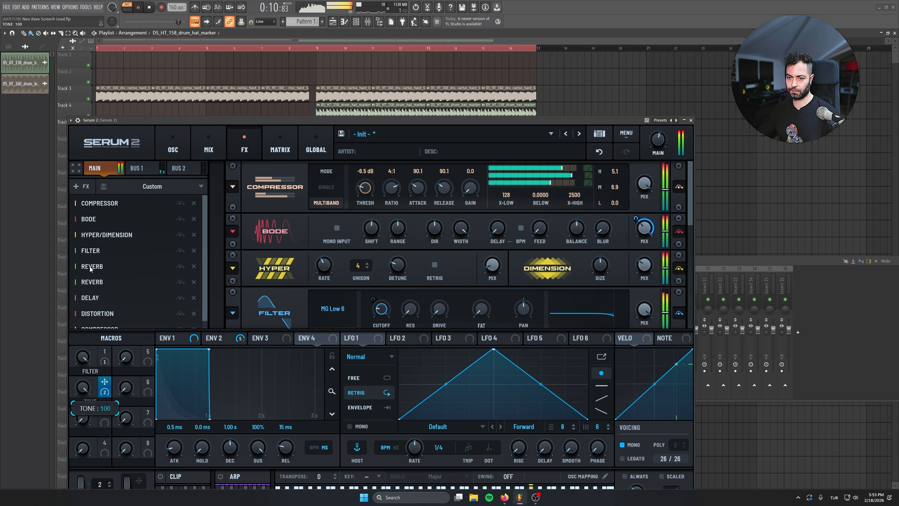
drag(81, 322, 73, 393)
key(l)
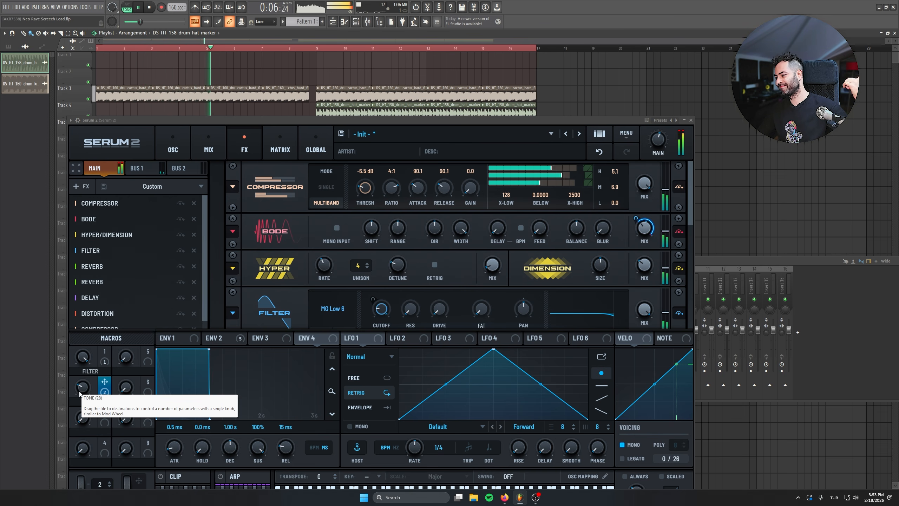
drag(78, 388, 85, 431)
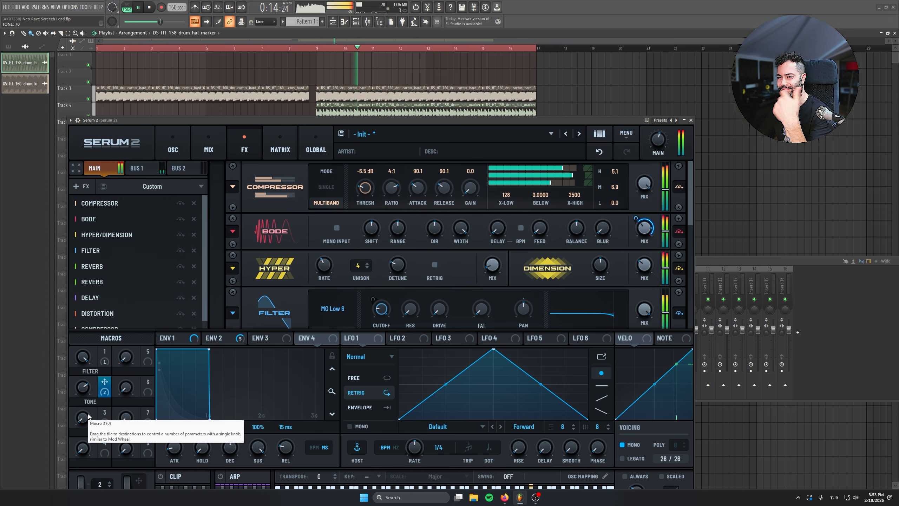
key(space)
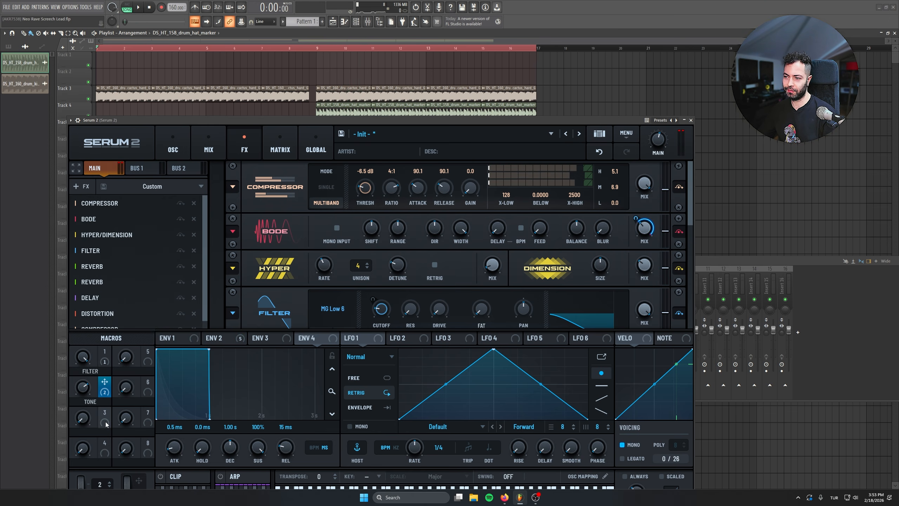
Step: Assign Macro 3 to the Dimension mix at 70%, name it STEREO and set it to 36 while the lead plays
drag(103, 417, 645, 246)
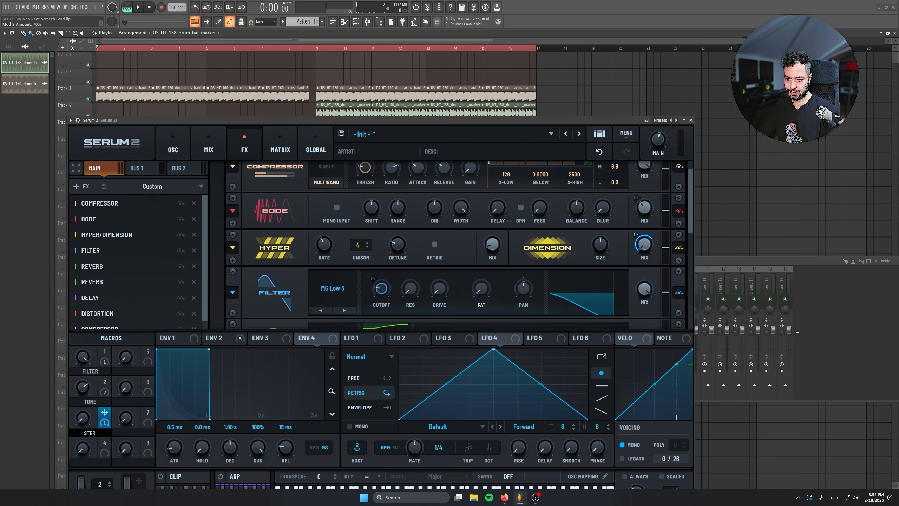
key(space)
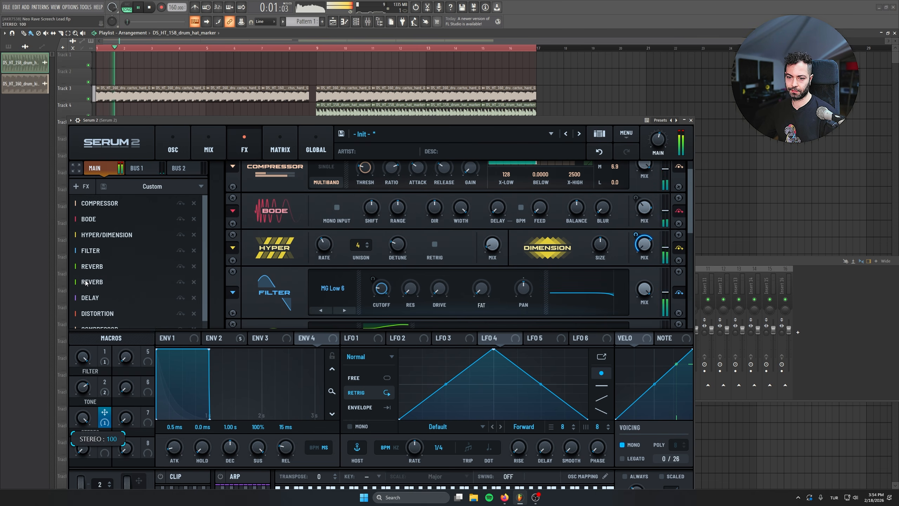
mouse_move(83, 418)
mouse_down()
mouse_move(82, 389)
mouse_move(64, 372)
mouse_move(75, 422)
mouse_up()
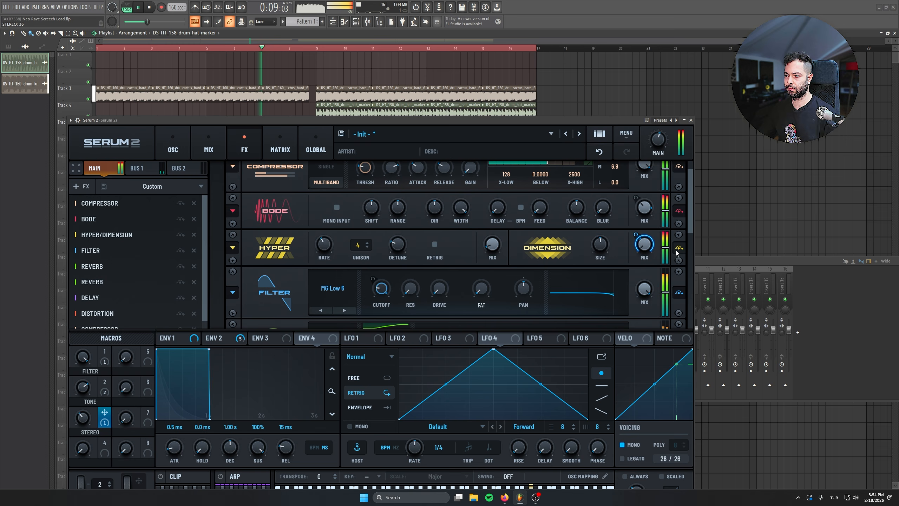
Step: Audition the FILTER macro down to 25 and back up to 100 during playback, and play a test note
drag(85, 359, 85, 448)
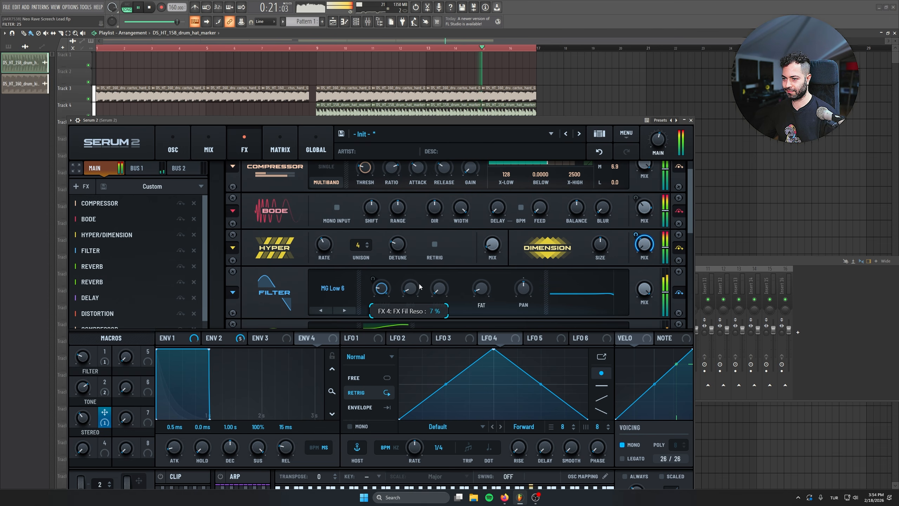
drag(82, 357, 76, 217)
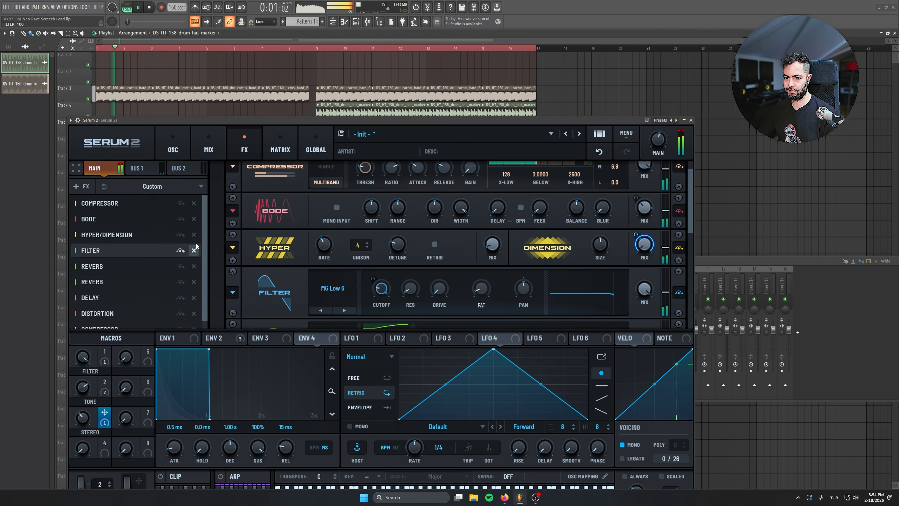
drag(203, 234, 202, 272)
key(space)
key(w)
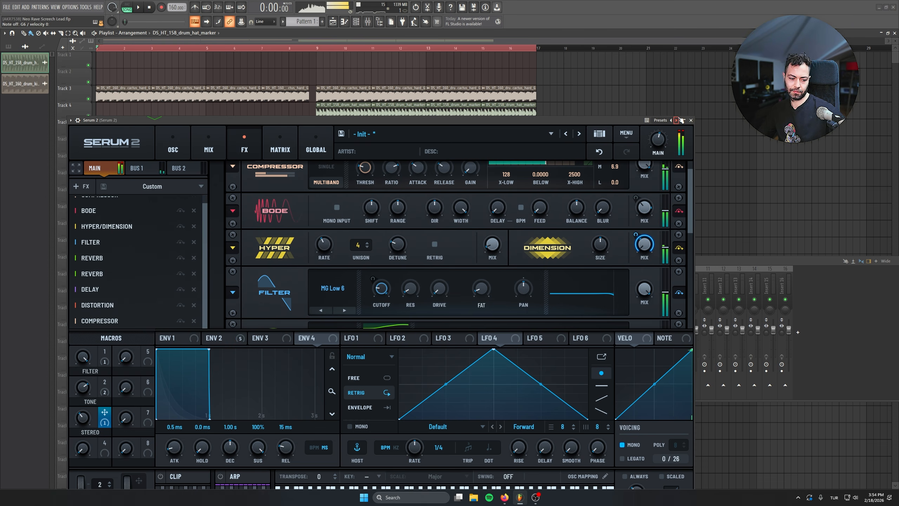
Step: Reset the sustain and release of Envelope 1 to their default values
click(189, 336)
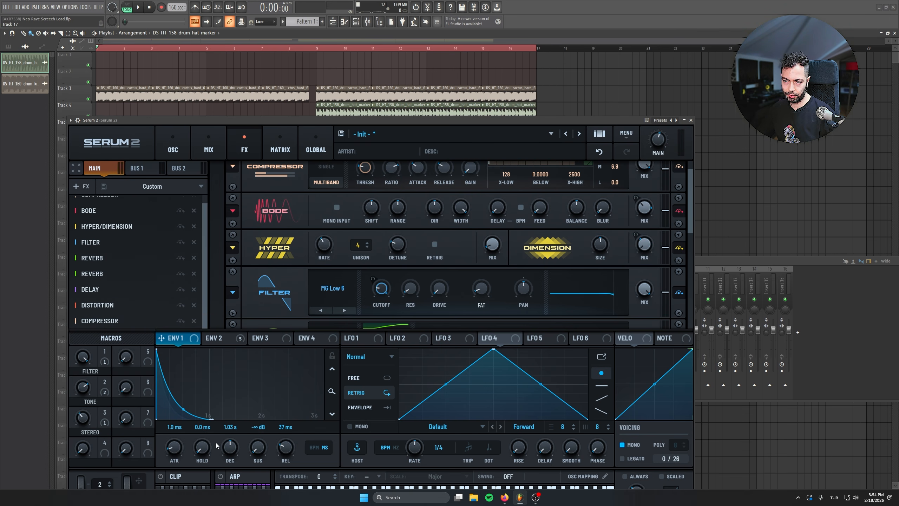
double_click(249, 448)
double_click(285, 449)
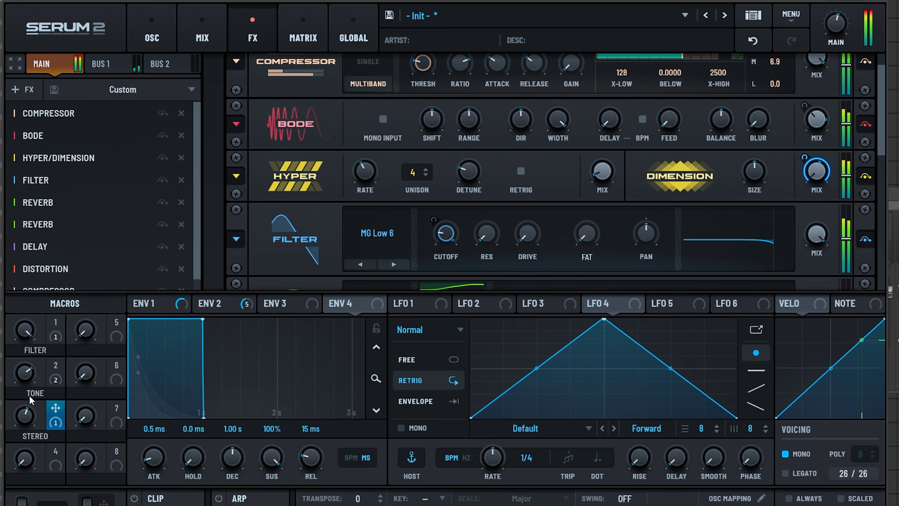
Step: Audition a higher STEREO macro setting during playback, then lower both the FILTER and STEREO macros
mouse_move(25, 414)
mouse_down()
mouse_move(25, 440)
mouse_move(25, 409)
mouse_up()
drag(25, 333, 25, 349)
drag(20, 404, 29, 459)
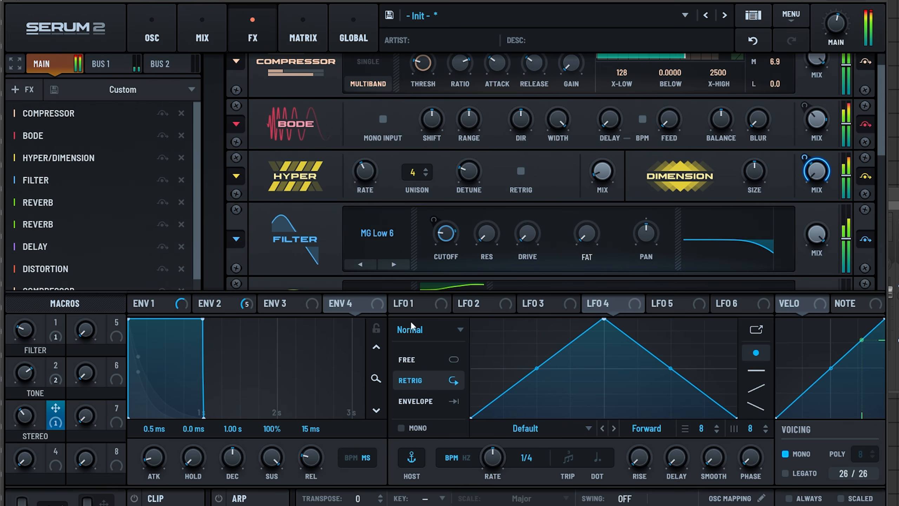
Step: Raise the filter's resonance slightly, set its Fat to 10%, and return the FILTER macro to 100
drag(490, 237, 464, 196)
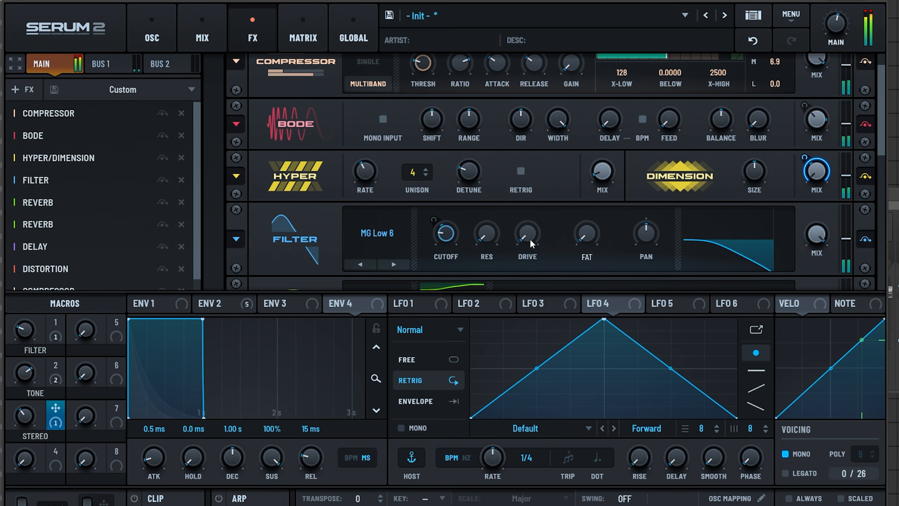
mouse_move(587, 233)
mouse_down()
mouse_move(591, 196)
mouse_move(592, 217)
mouse_up()
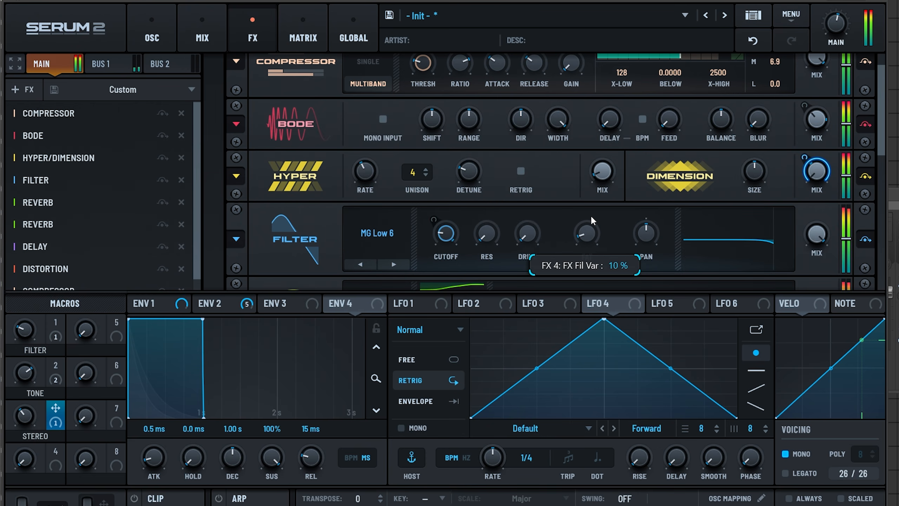
mouse_move(492, 238)
mouse_down()
mouse_move(498, 214)
mouse_move(499, 230)
mouse_up()
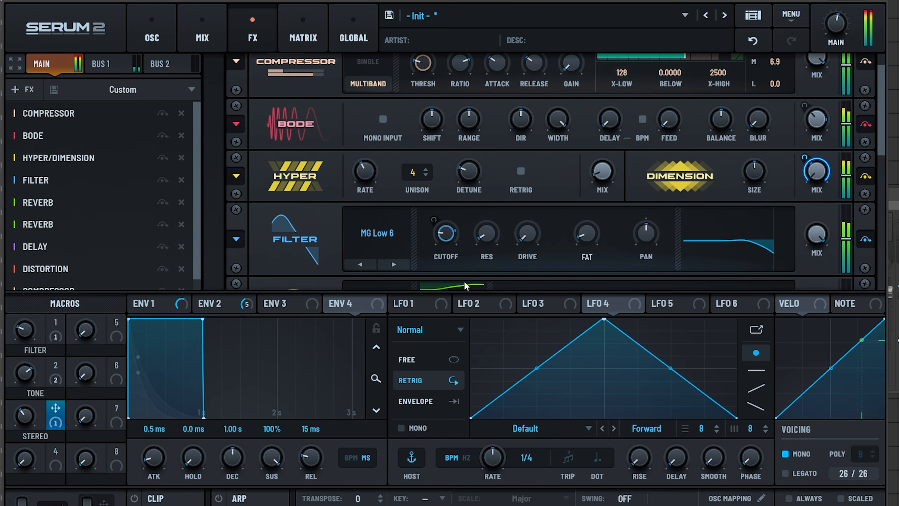
drag(24, 330, 16, 136)
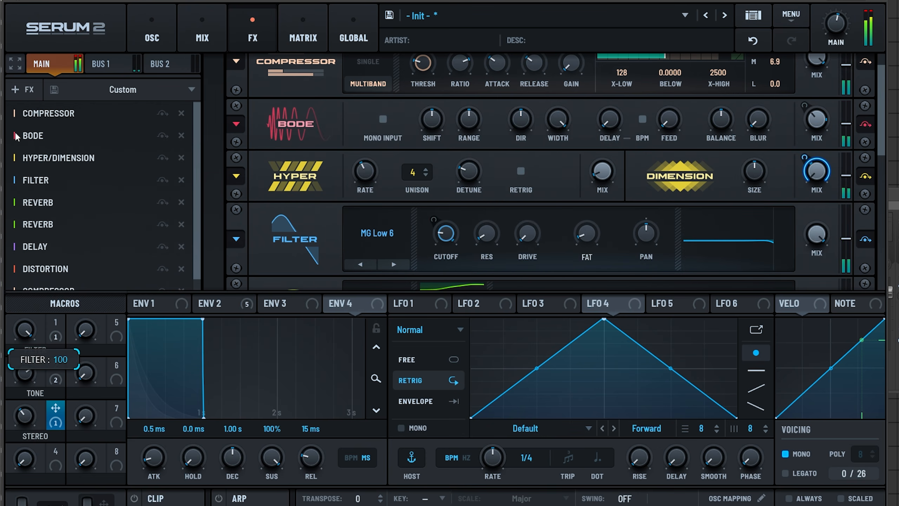